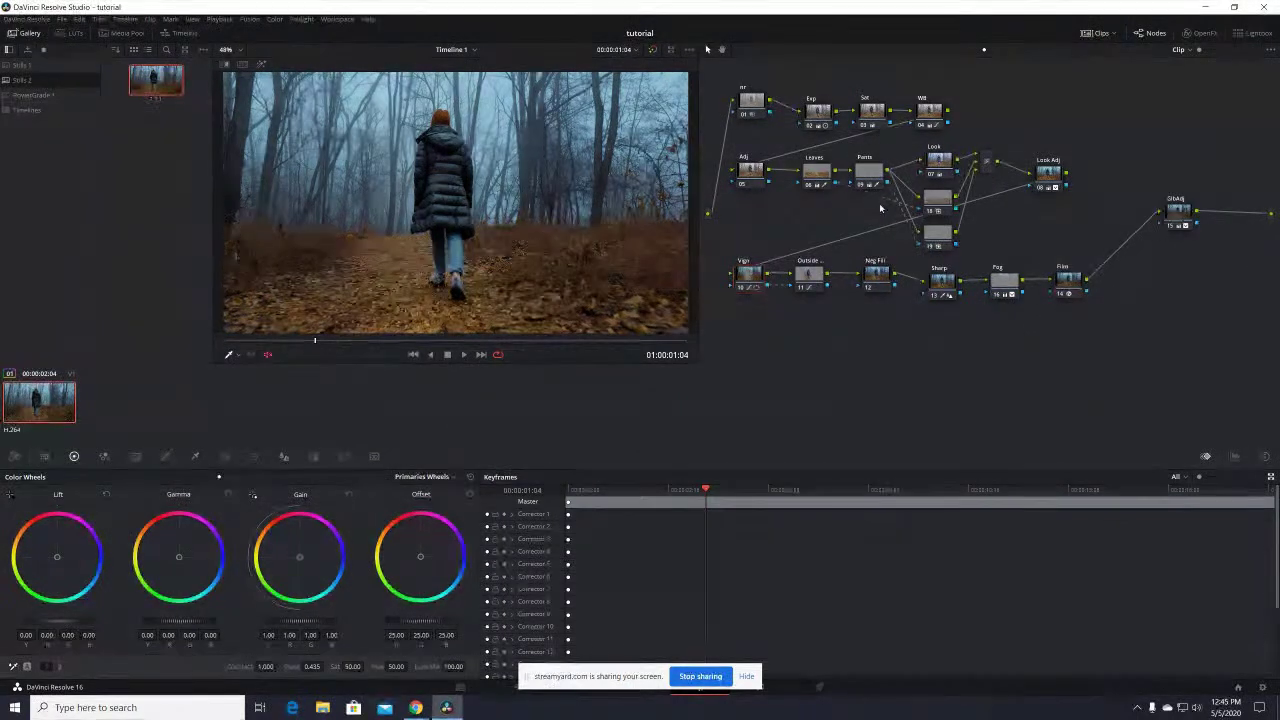
Compare the clip with its grade bypassed and enabled, viewing the ungraded image in the enlarged and full-screen viewer
left_click(745, 100)
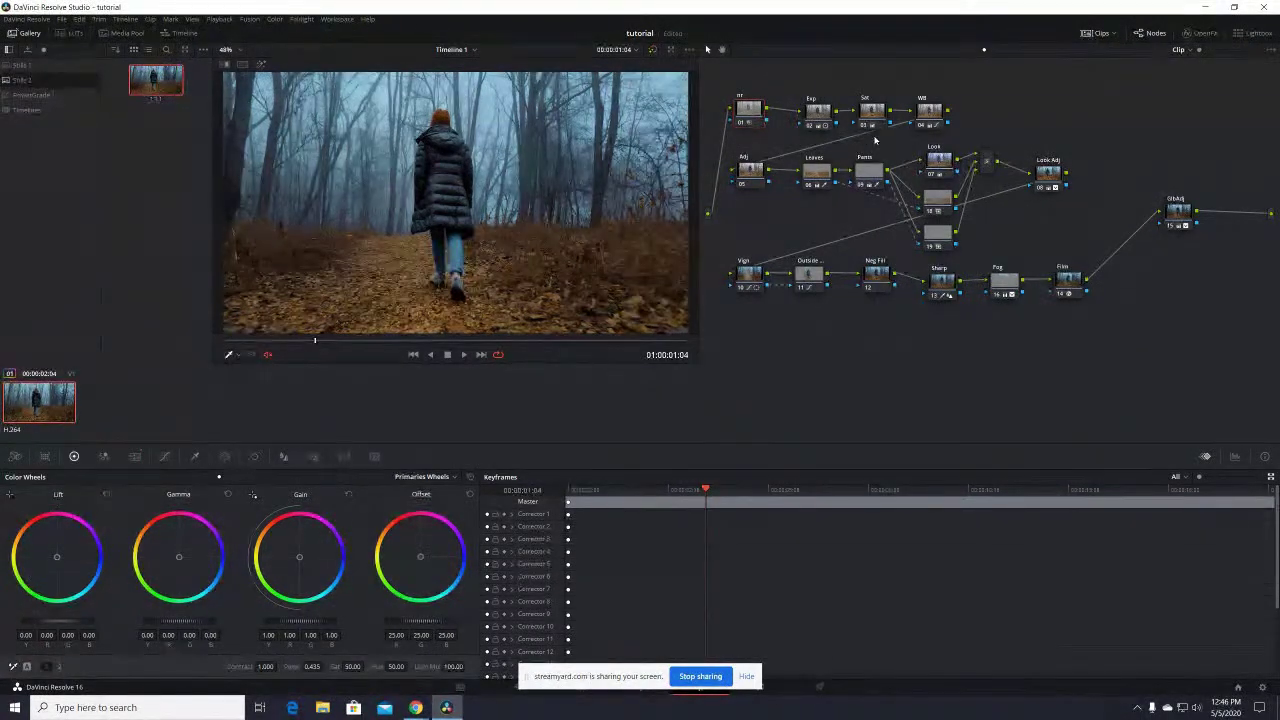
key("shift+d")
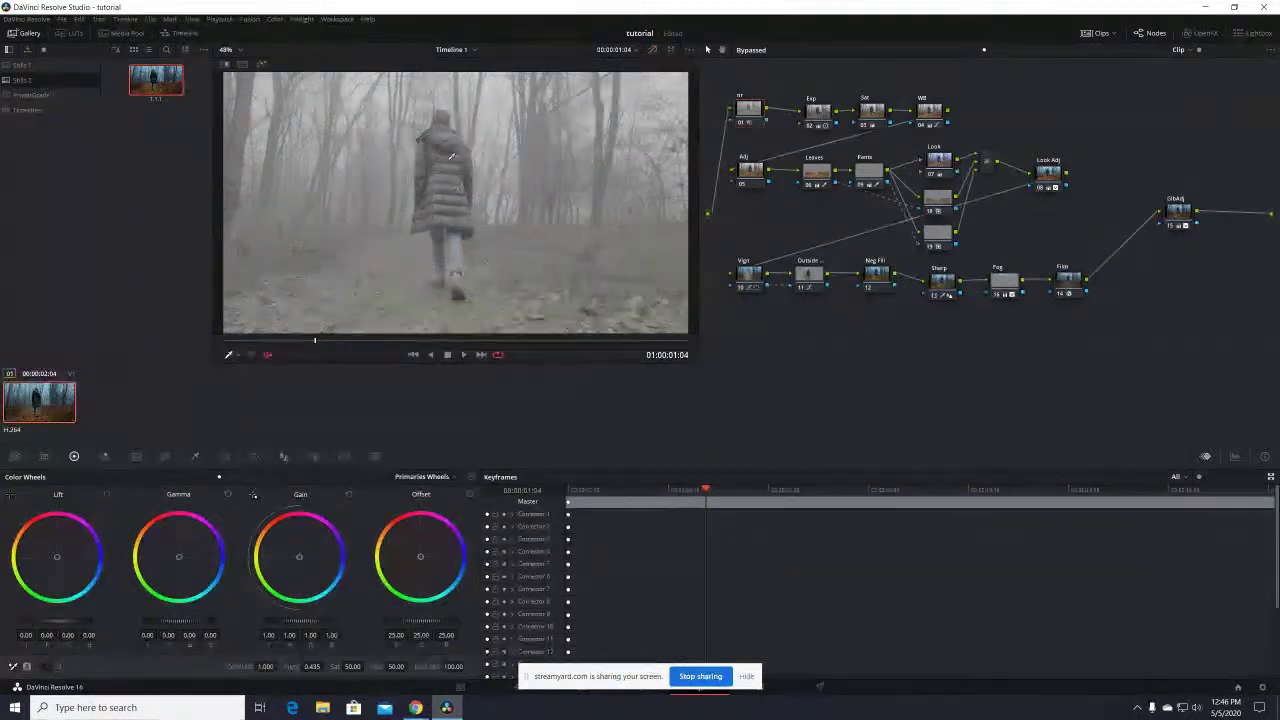
left_click(671, 50)
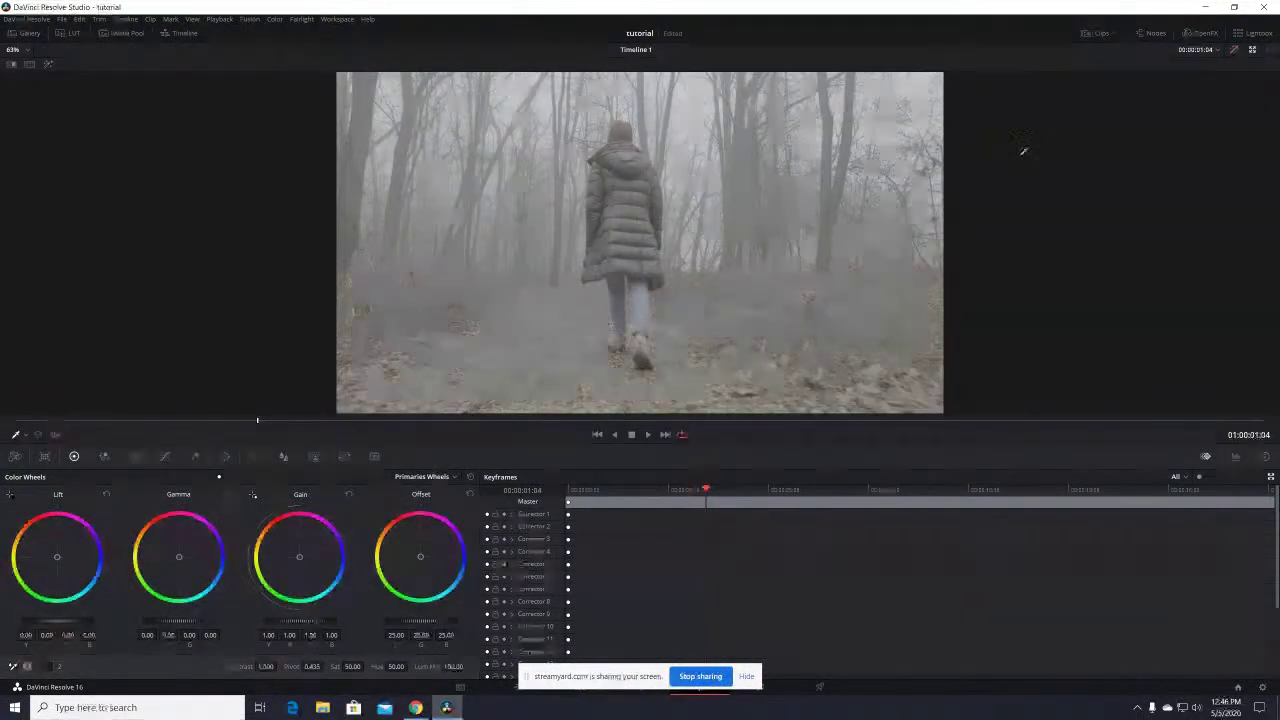
key("ctrl+f")
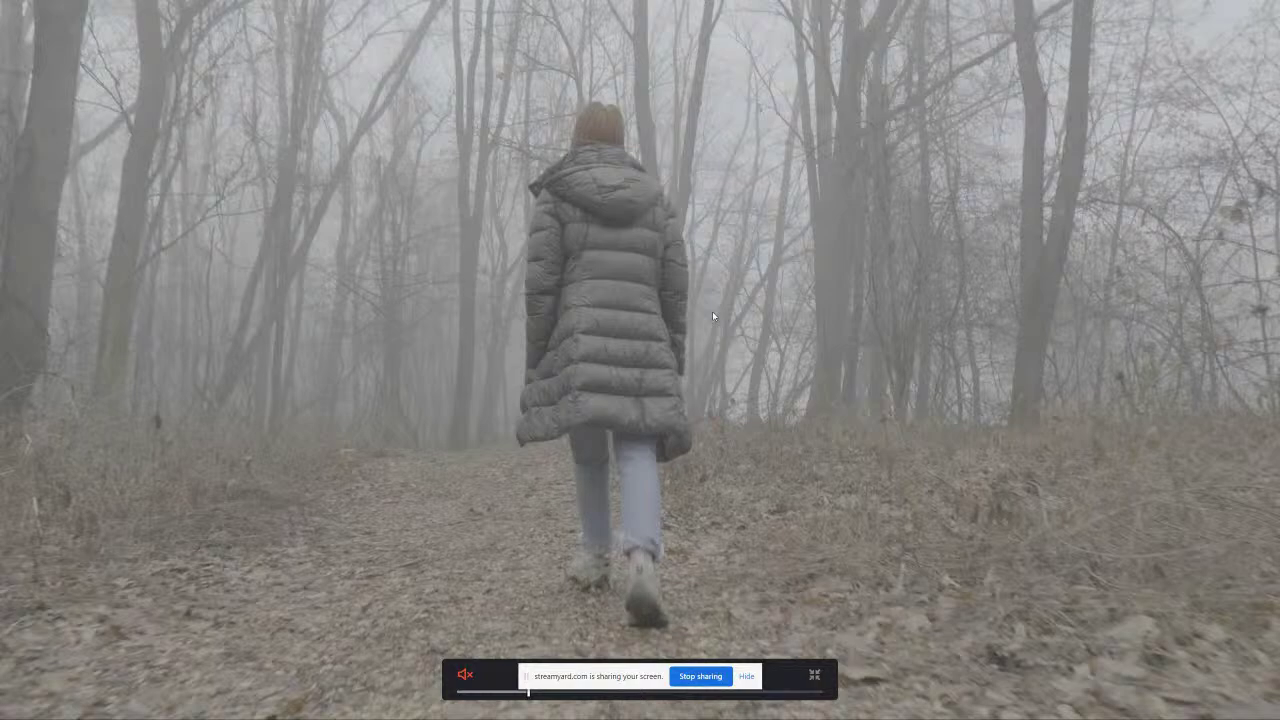
key("Escape")
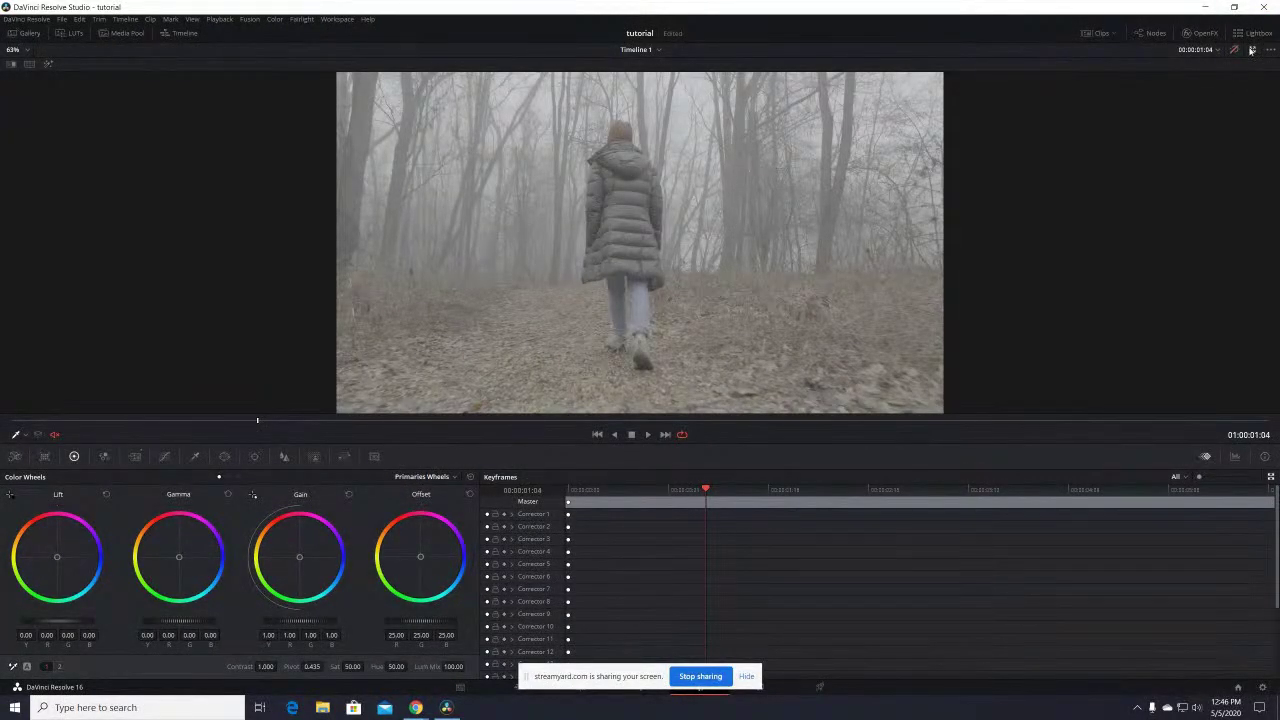
left_click(1251, 48)
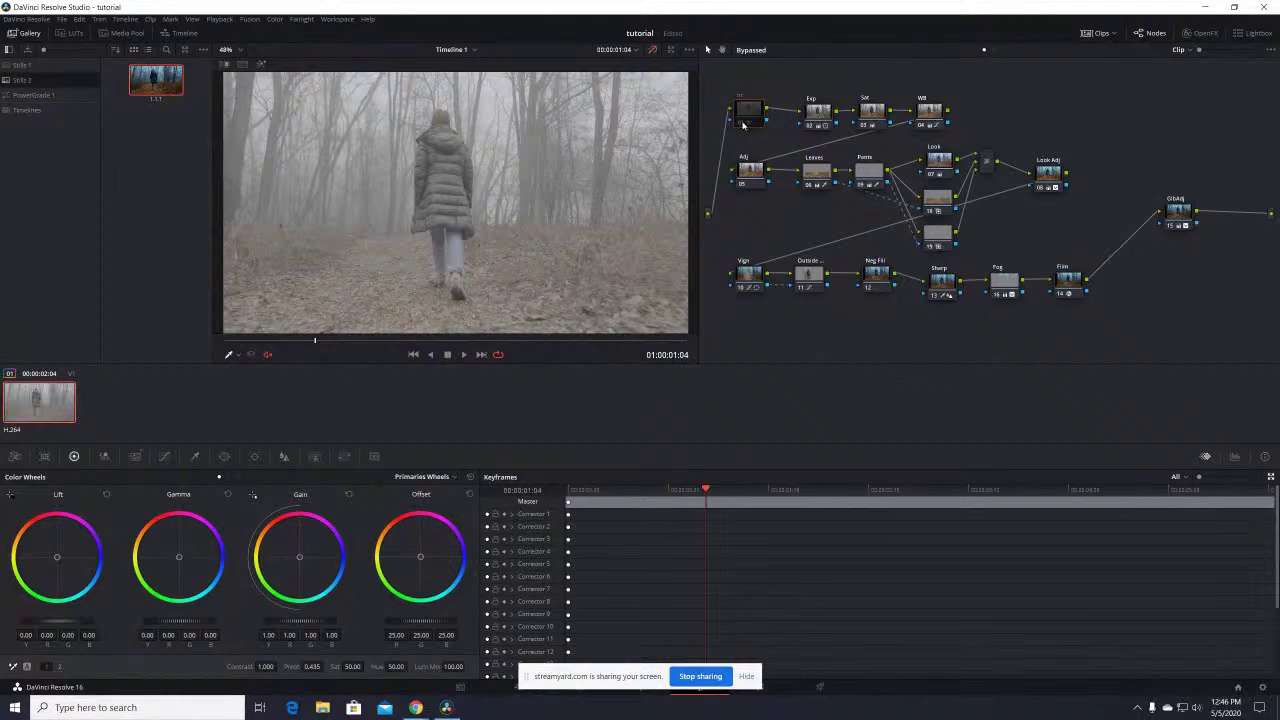
key("shift+d")
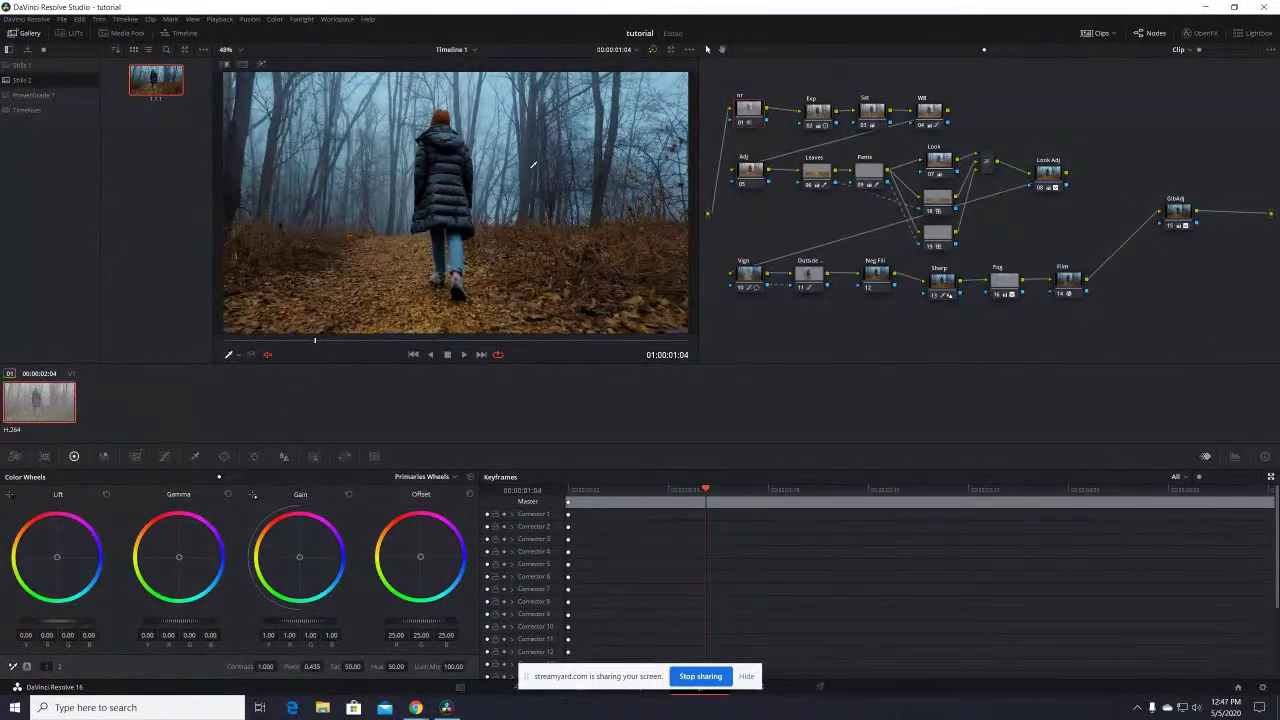
Toggle the grade bypass to compare the ungraded and graded forest shot in the maximized viewer, and restore the normal layout
key("shift+d")
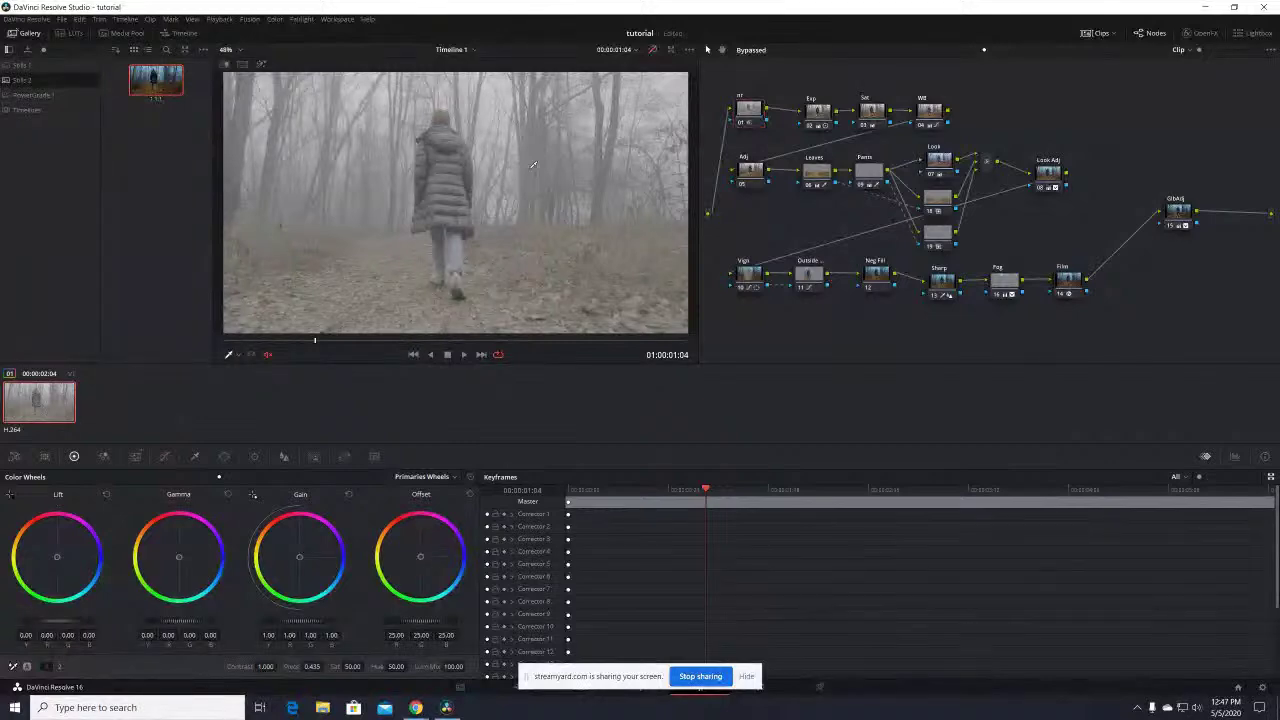
key("shift+f")
key("shift+d")
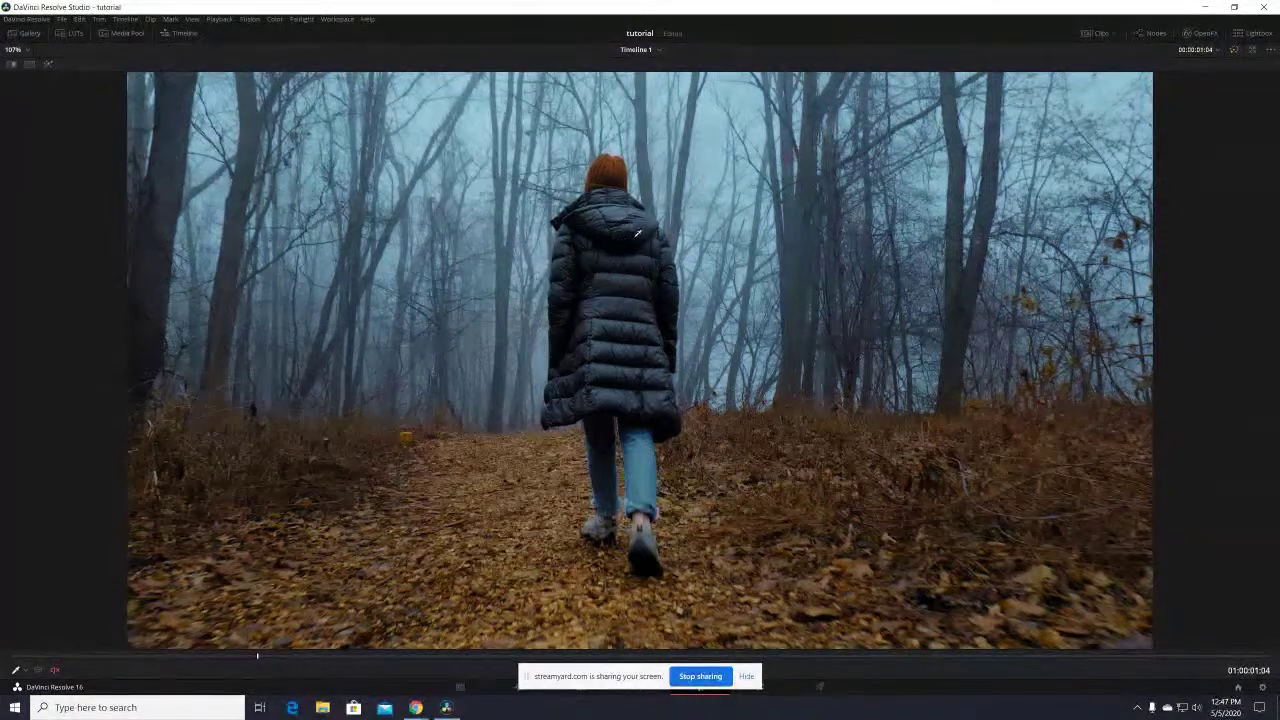
key("shift+d")
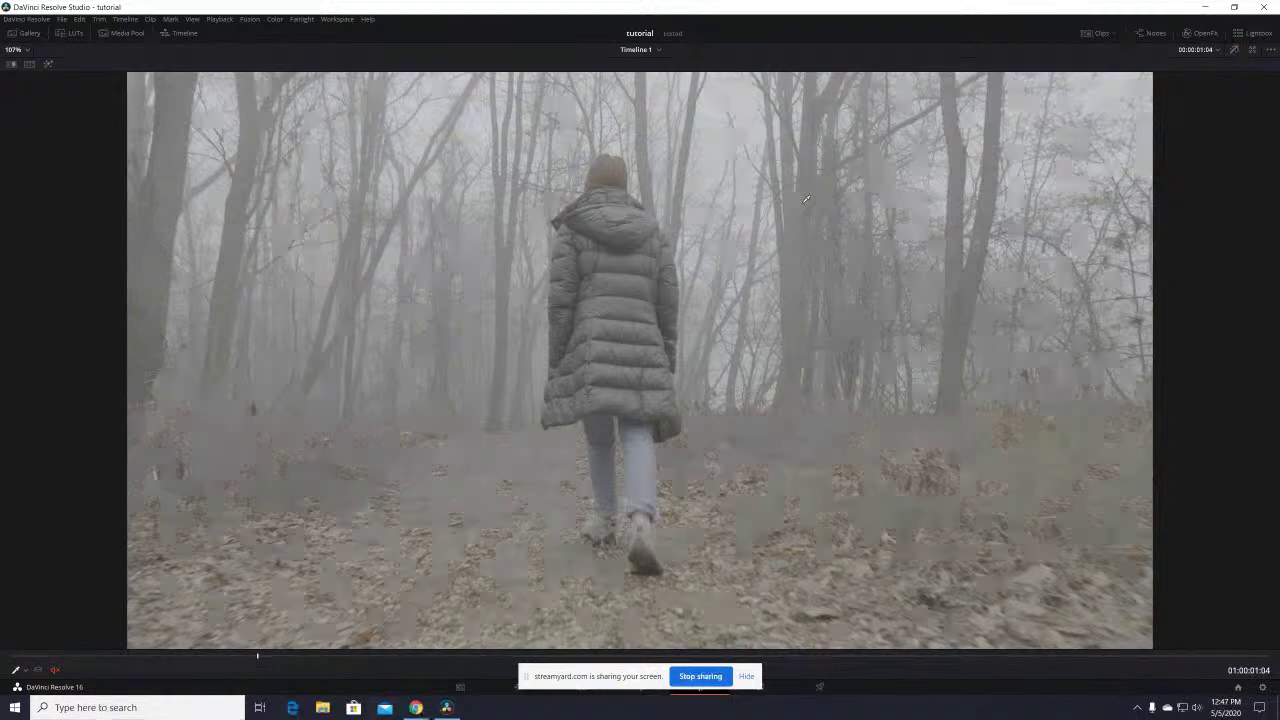
key("shift+d")
key("alt+f")
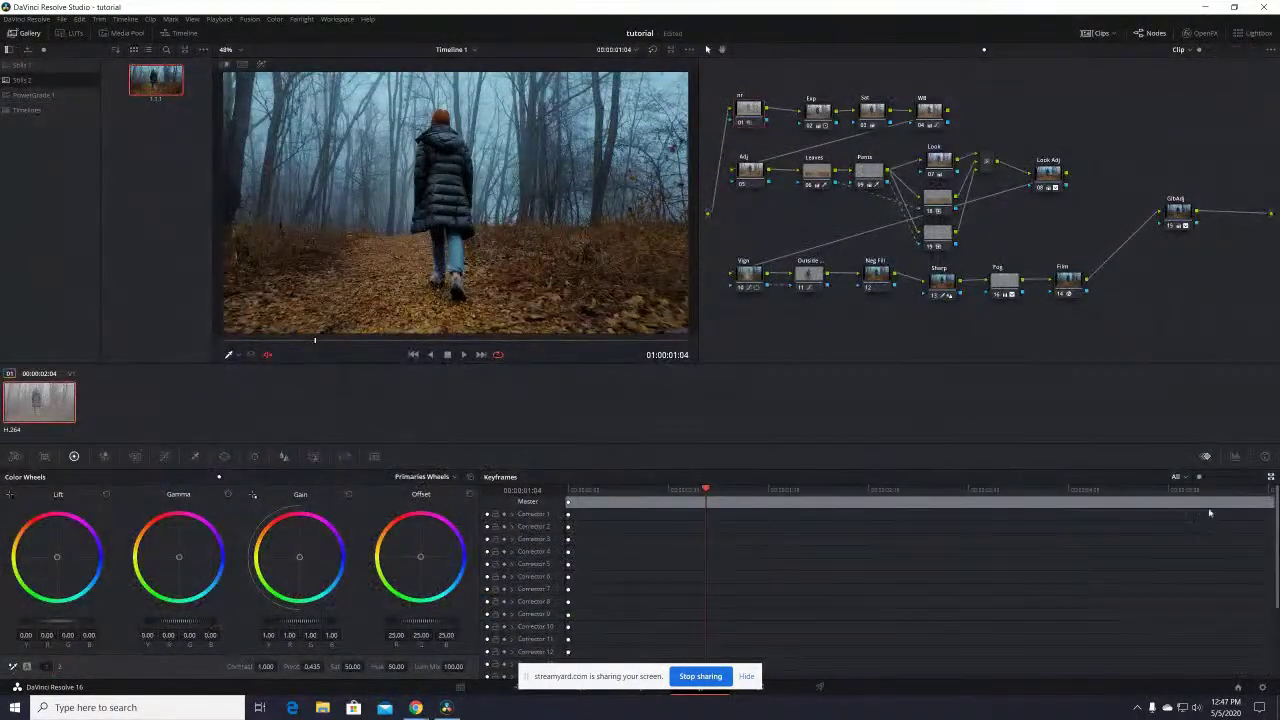
Open the waveform scope in a floating window and turn off its Colorize option
left_click(1235, 457)
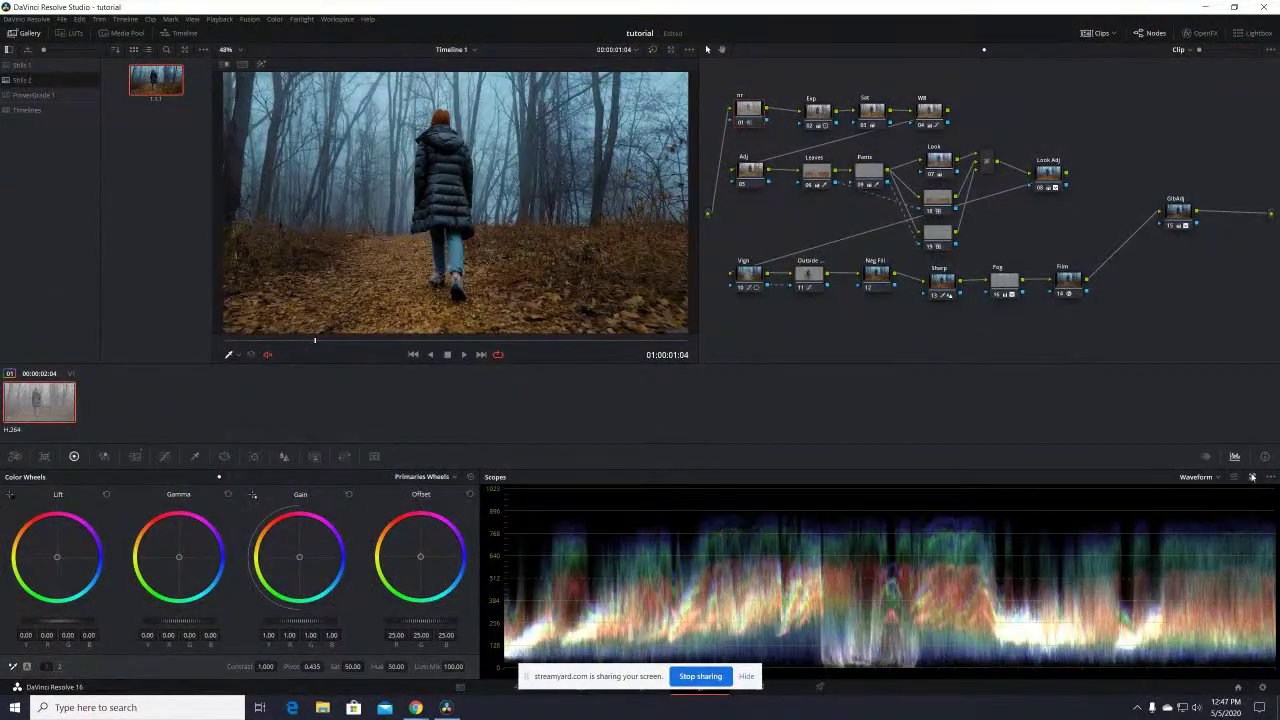
left_click(1251, 477)
left_click_drag(831, 218, 779, 148)
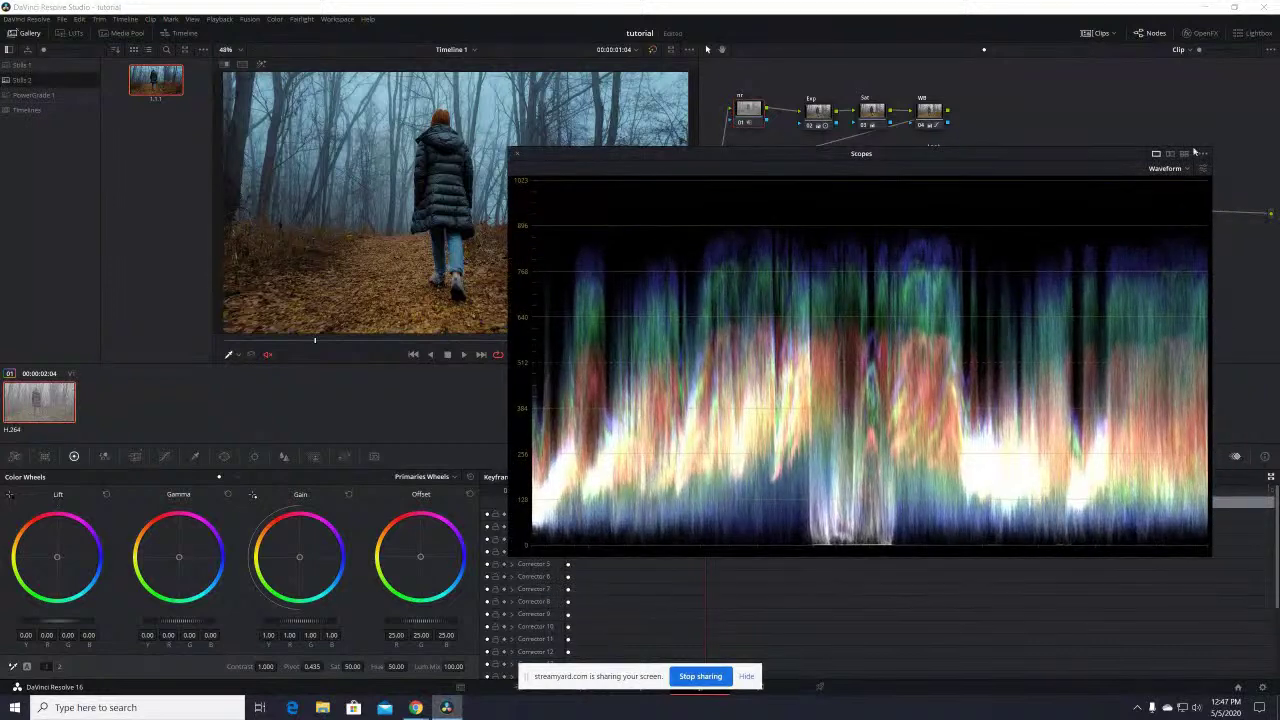
left_click(1176, 168)
left_click(1179, 197)
left_click(1189, 170)
left_click(1201, 170)
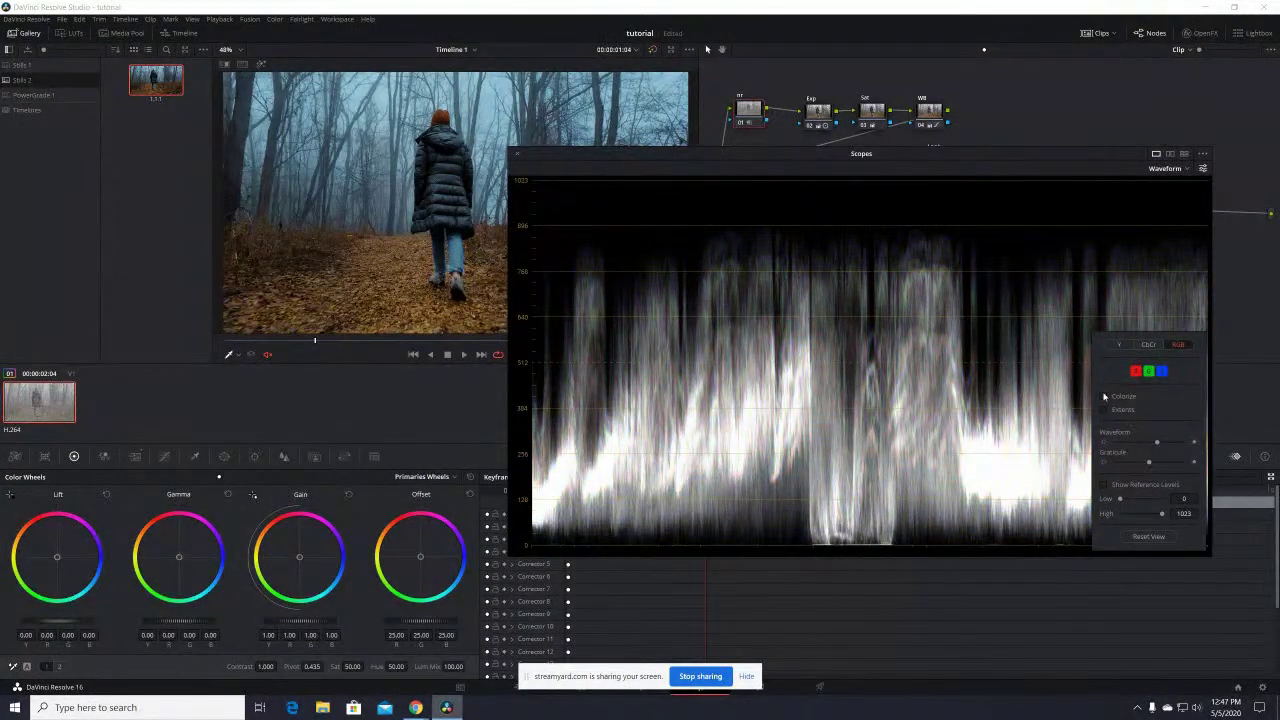
left_click(742, 365)
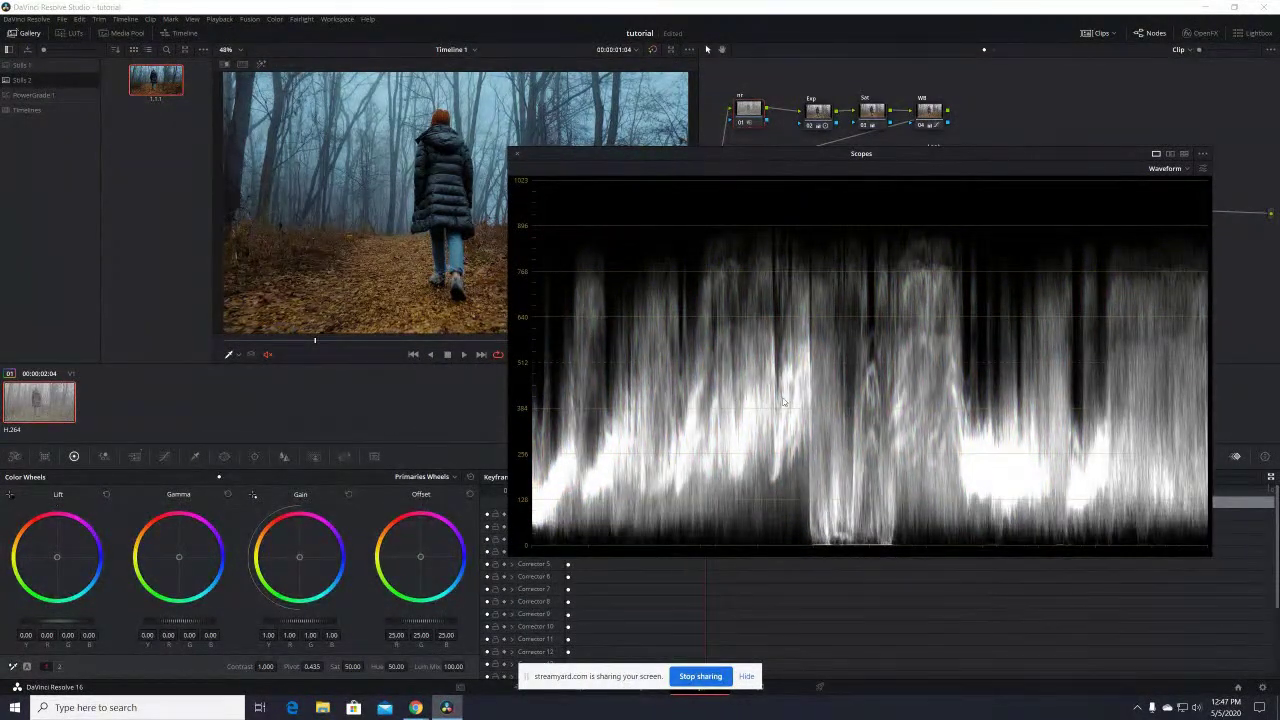
Compare the clip's waveform with the grade bypassed and enabled, and close the floating scope
left_click_drag(768, 163, 930, 135)
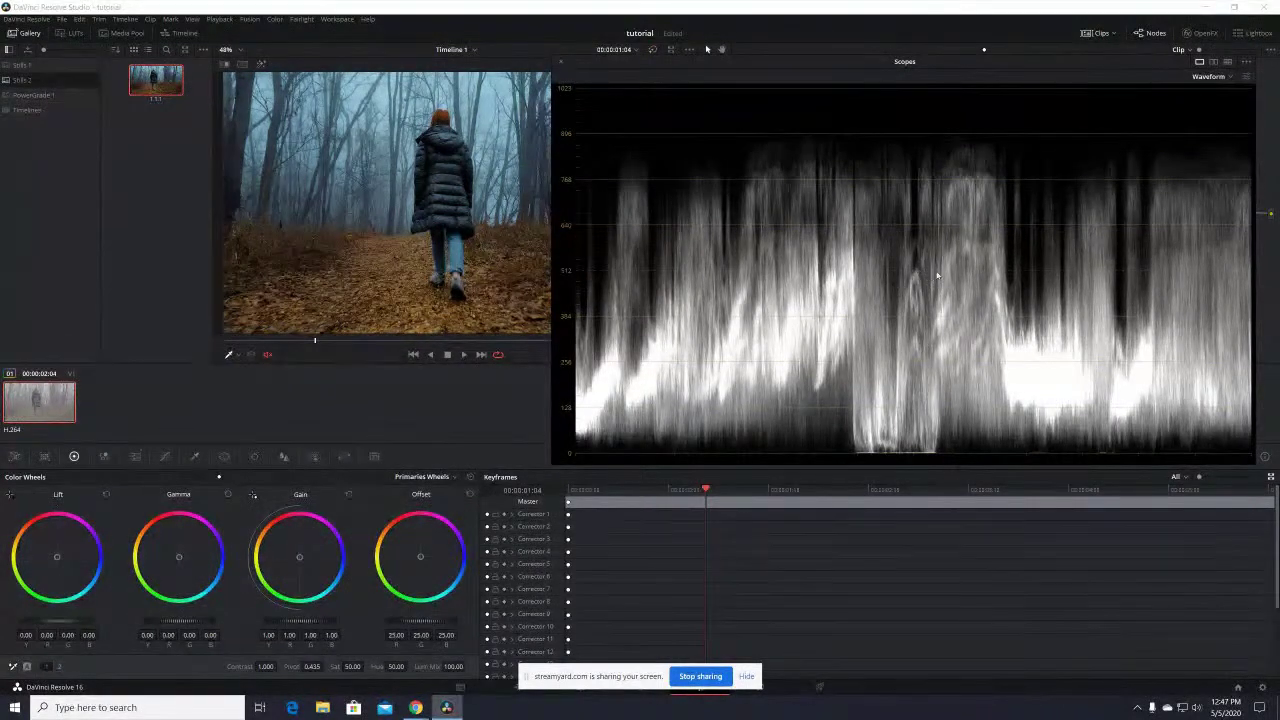
key("shift+d")
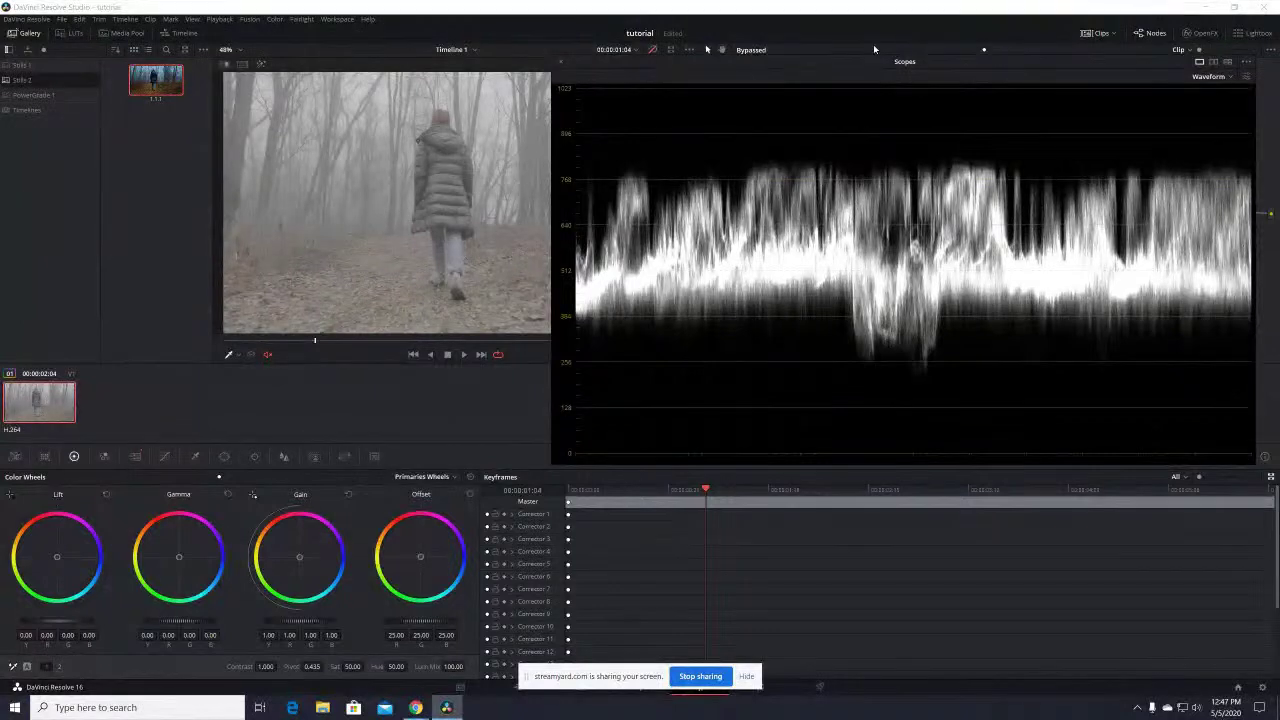
left_click_drag(611, 69, 569, 113)
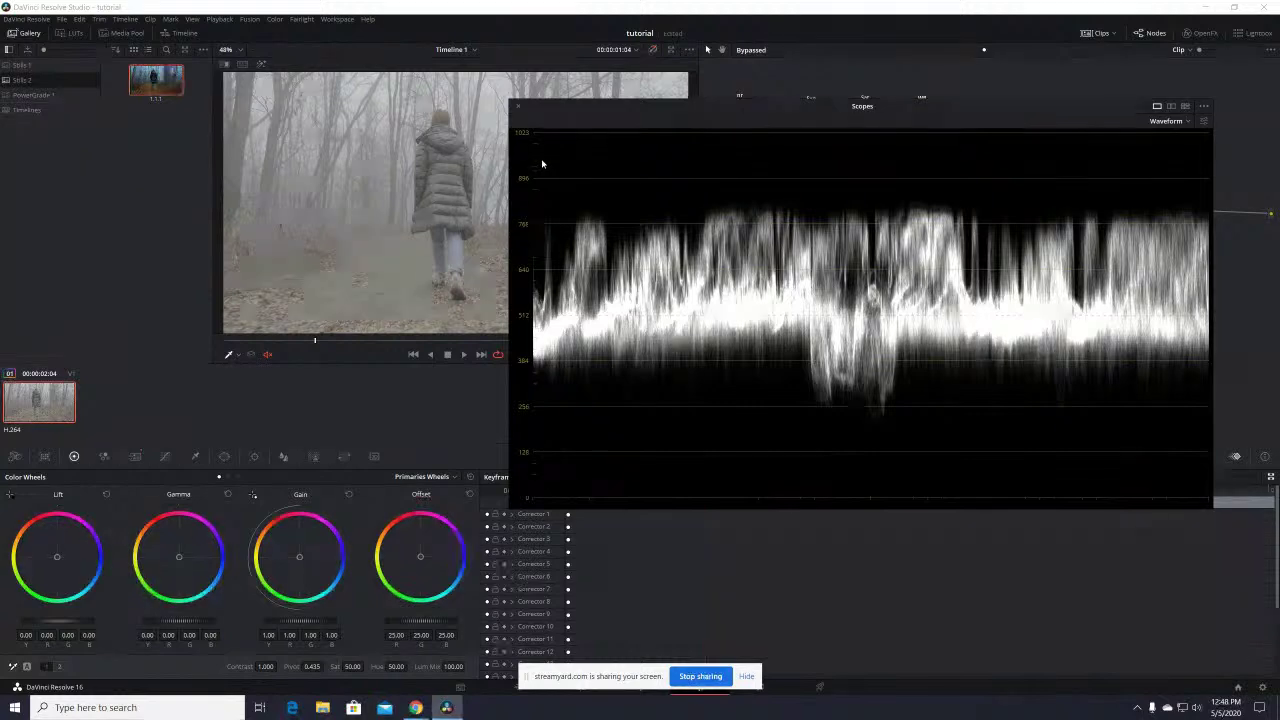
key("shift+d")
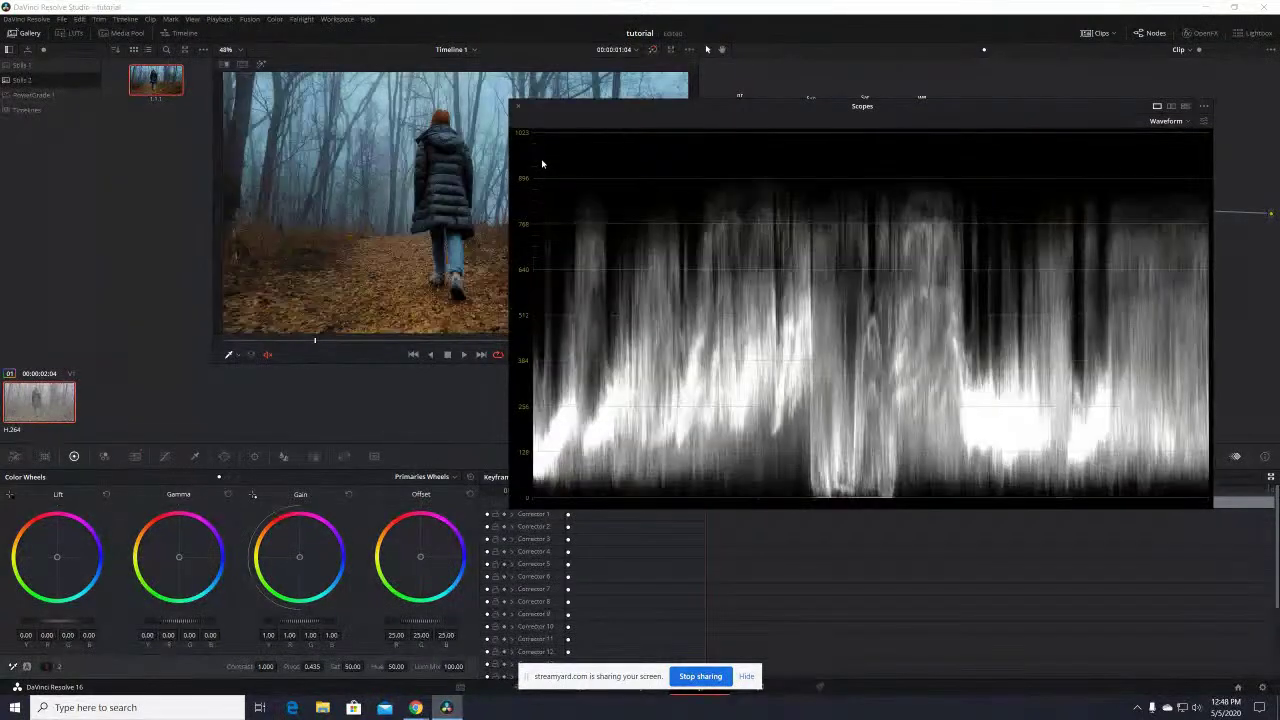
left_click(518, 106)
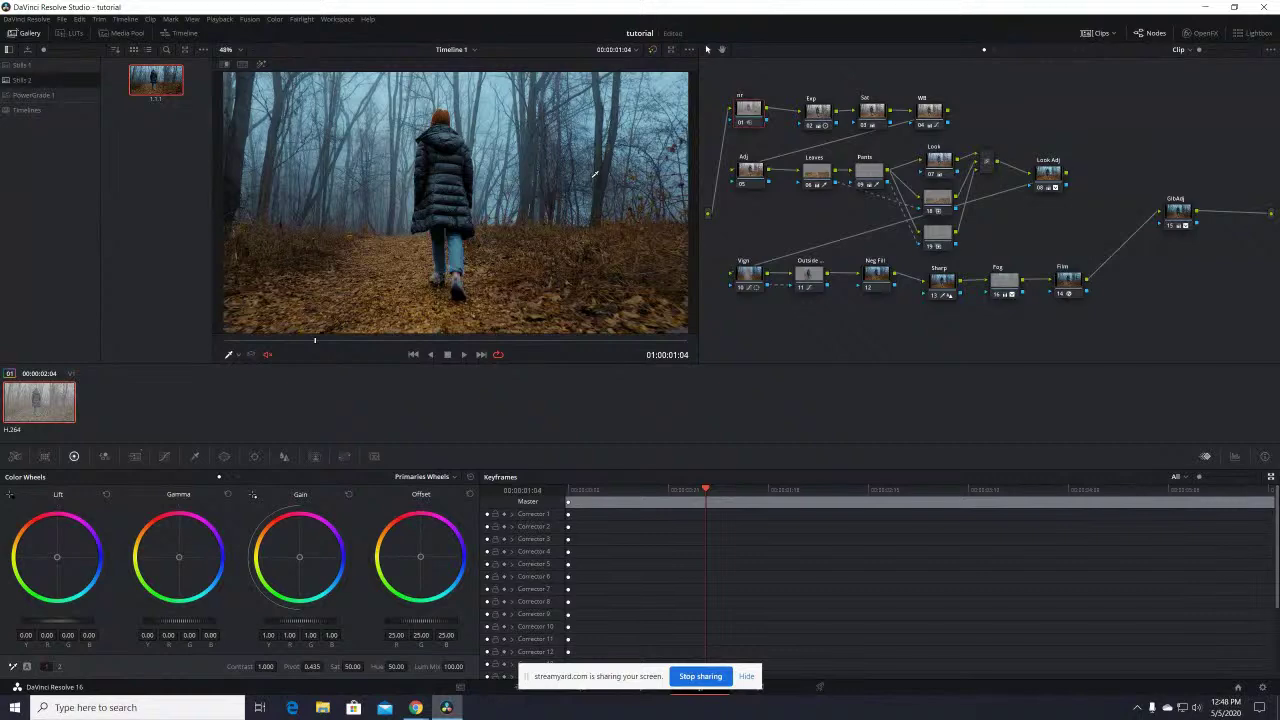
Switch the scopes to Vectorscope in a floating window and examine the graded clip's colour distribution beside the image
left_click(1234, 457)
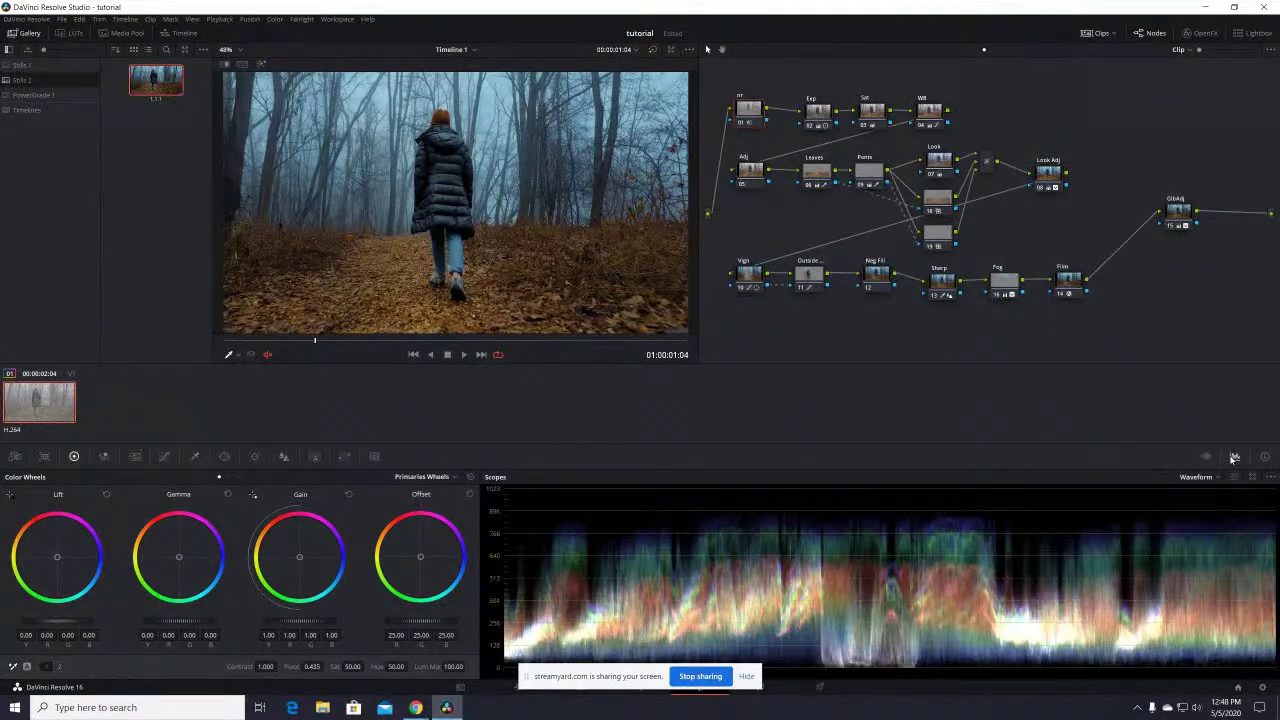
left_click(1212, 477)
left_click(1212, 519)
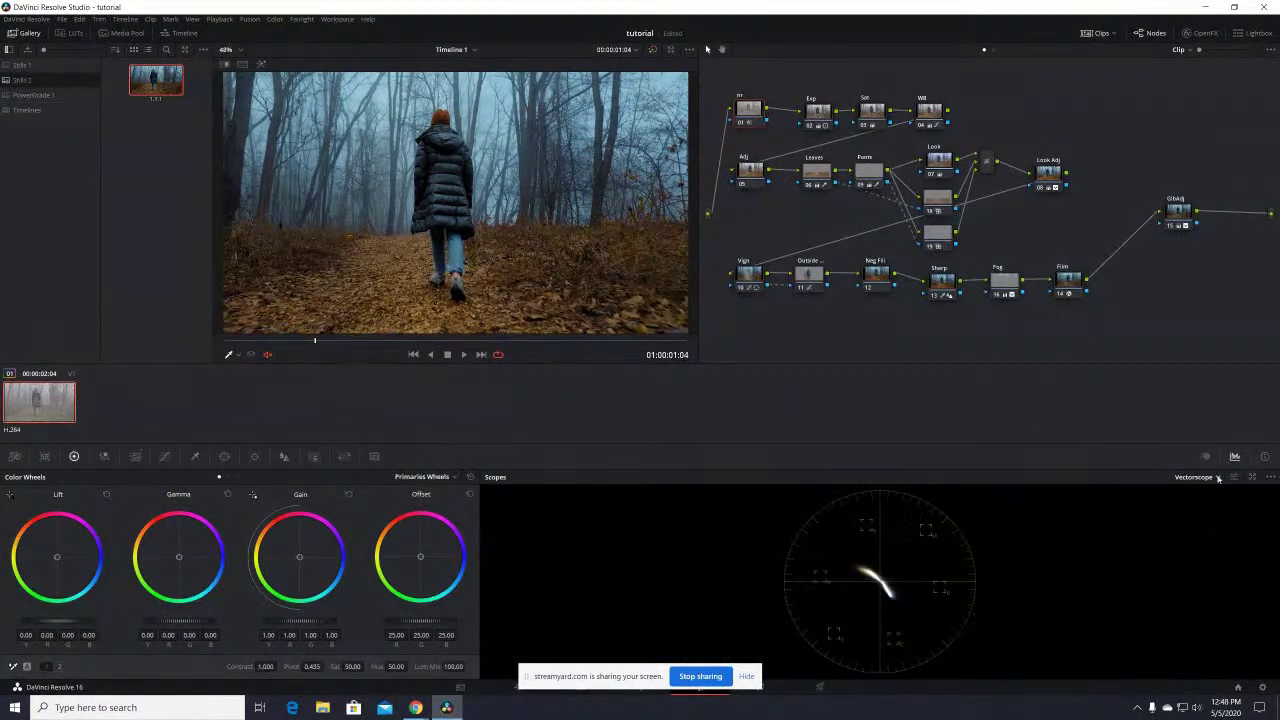
left_click(1252, 477)
left_click(1162, 121)
left_click(1165, 158)
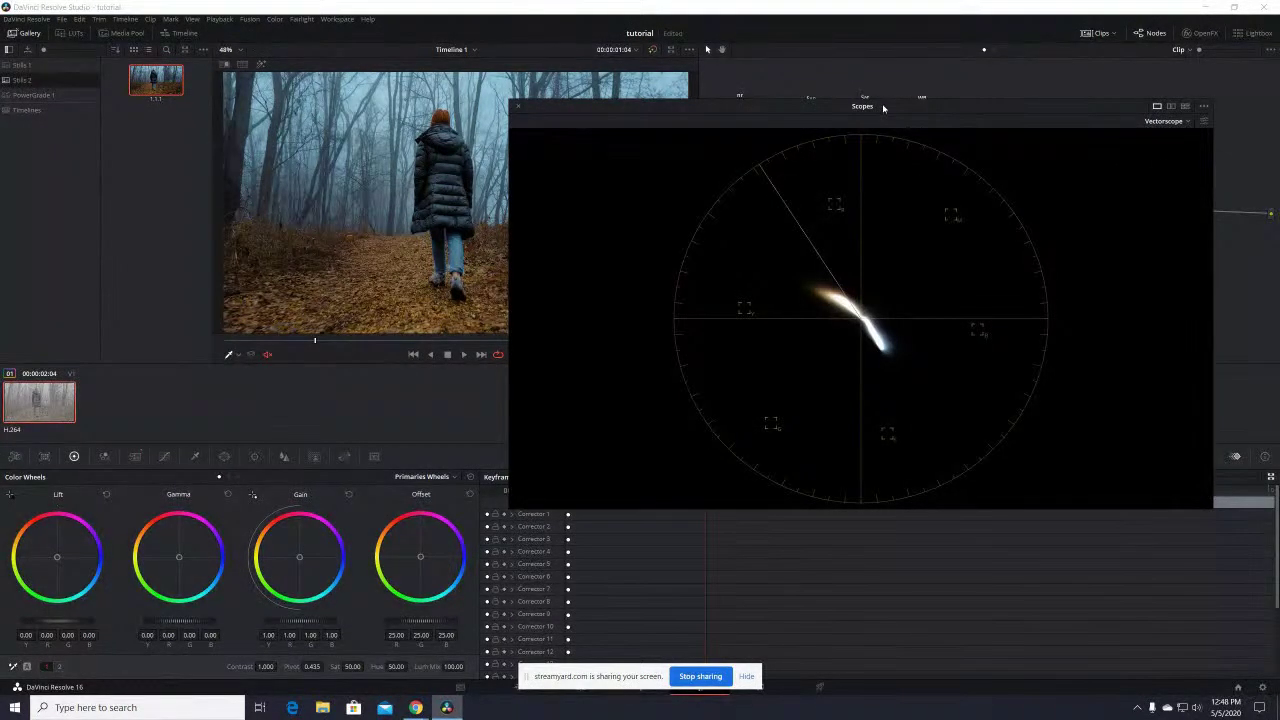
left_click_drag(883, 107, 891, 89)
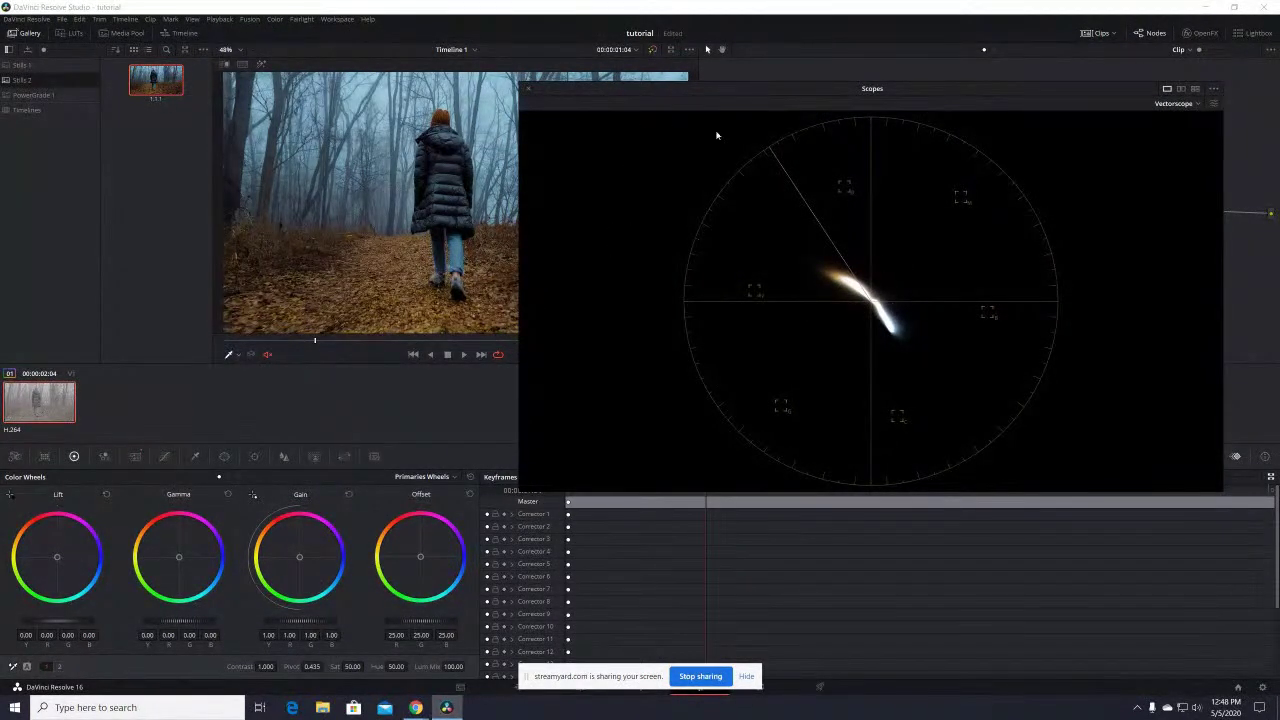
left_click_drag(666, 87, 727, 107)
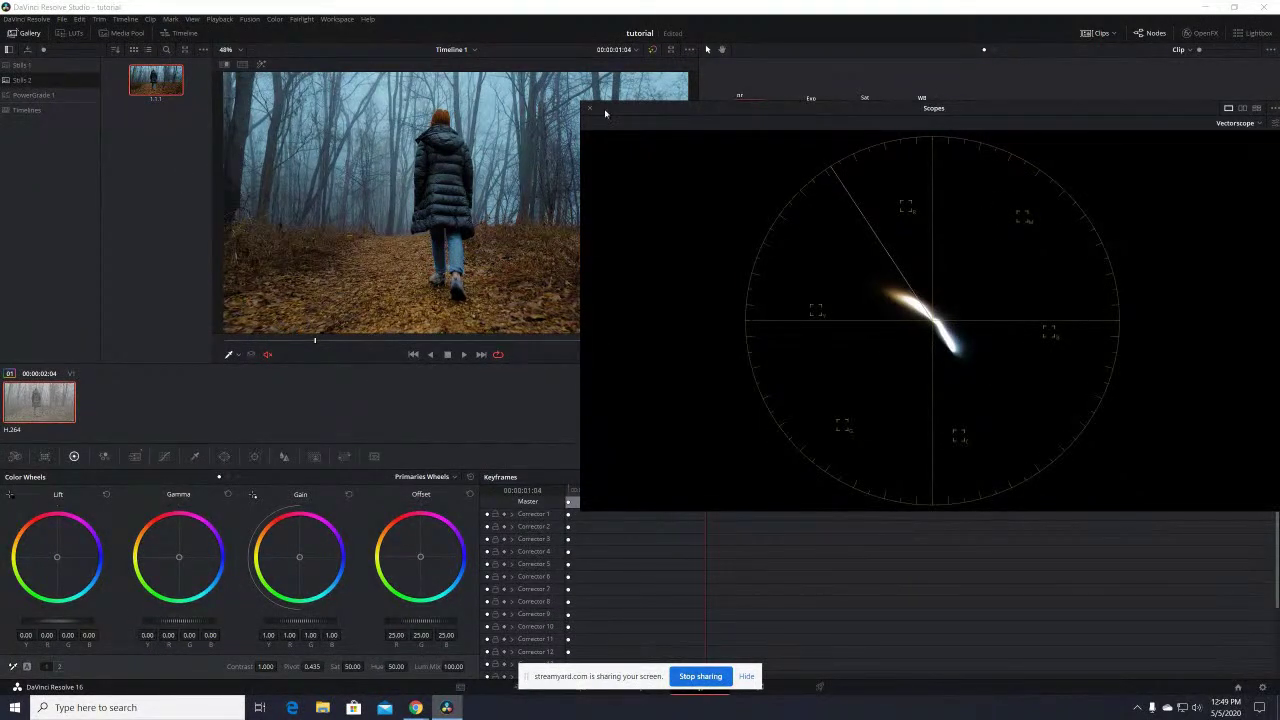
left_click_drag(613, 110, 611, 143)
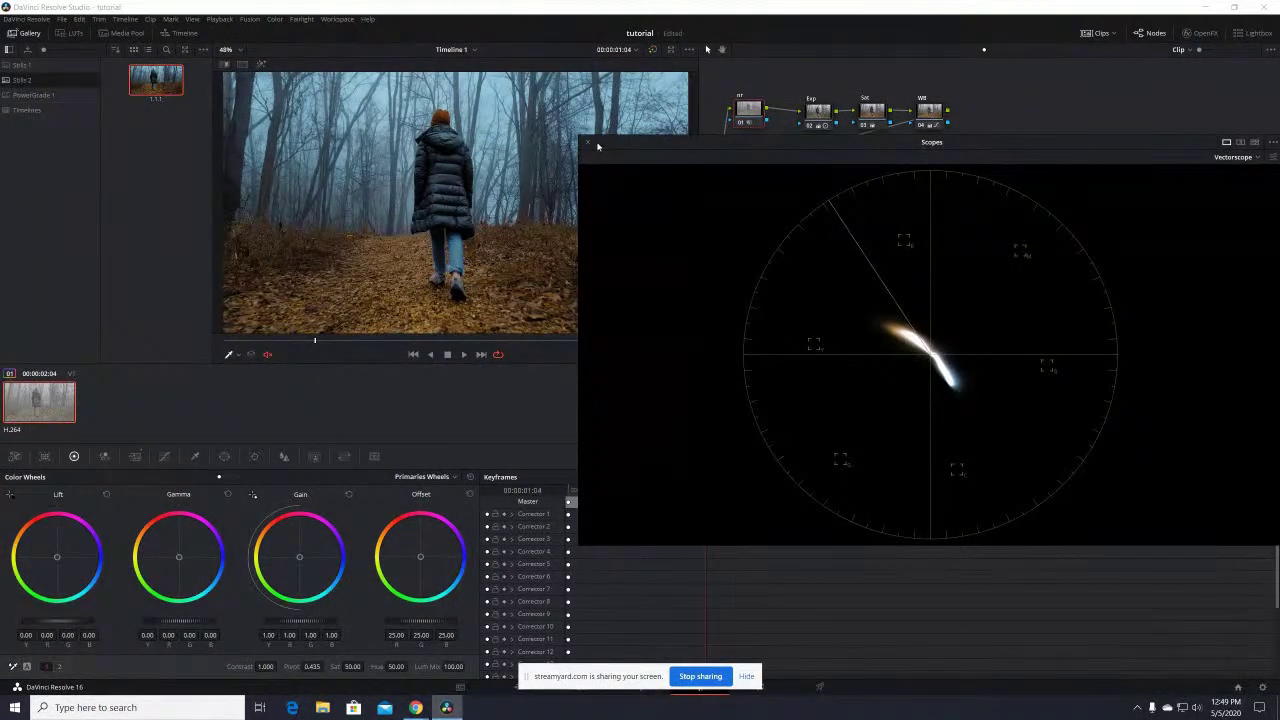
left_click_drag(599, 146, 685, 132)
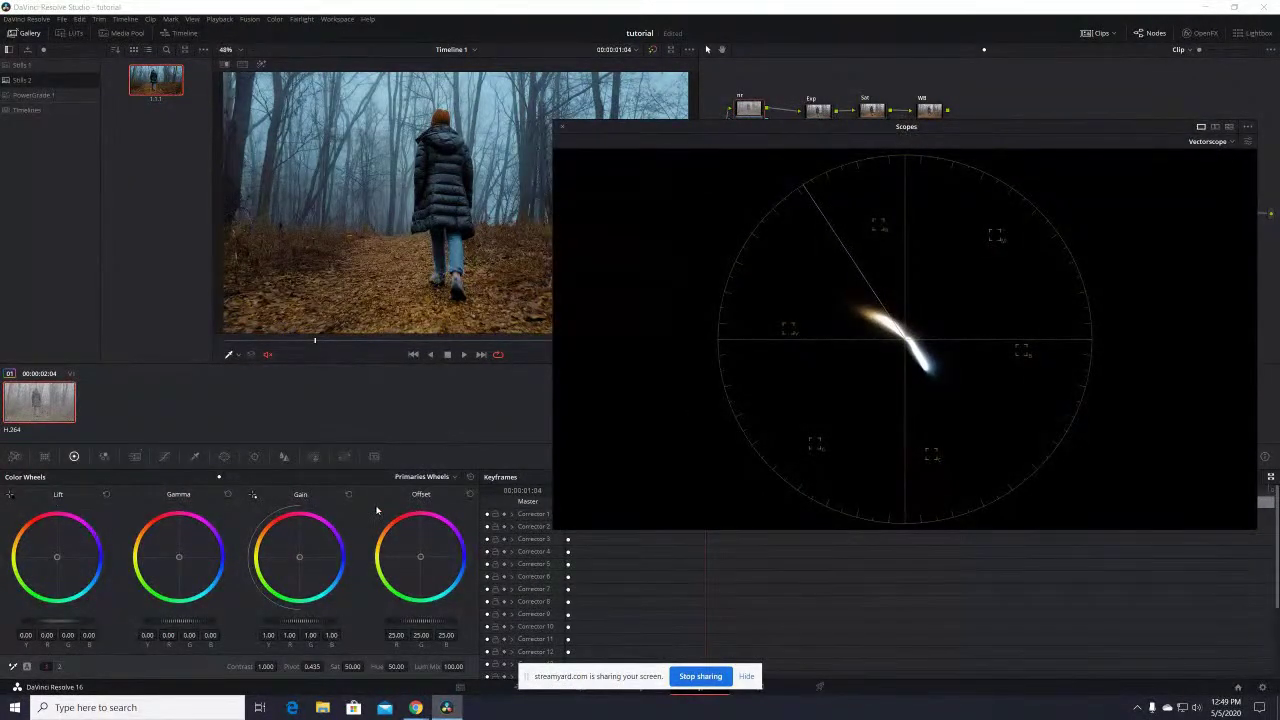
Raise the GlbAdj node's saturation to 100 with the vectorscope open
left_click_drag(1190, 130, 1142, 302)
left_click(1180, 220)
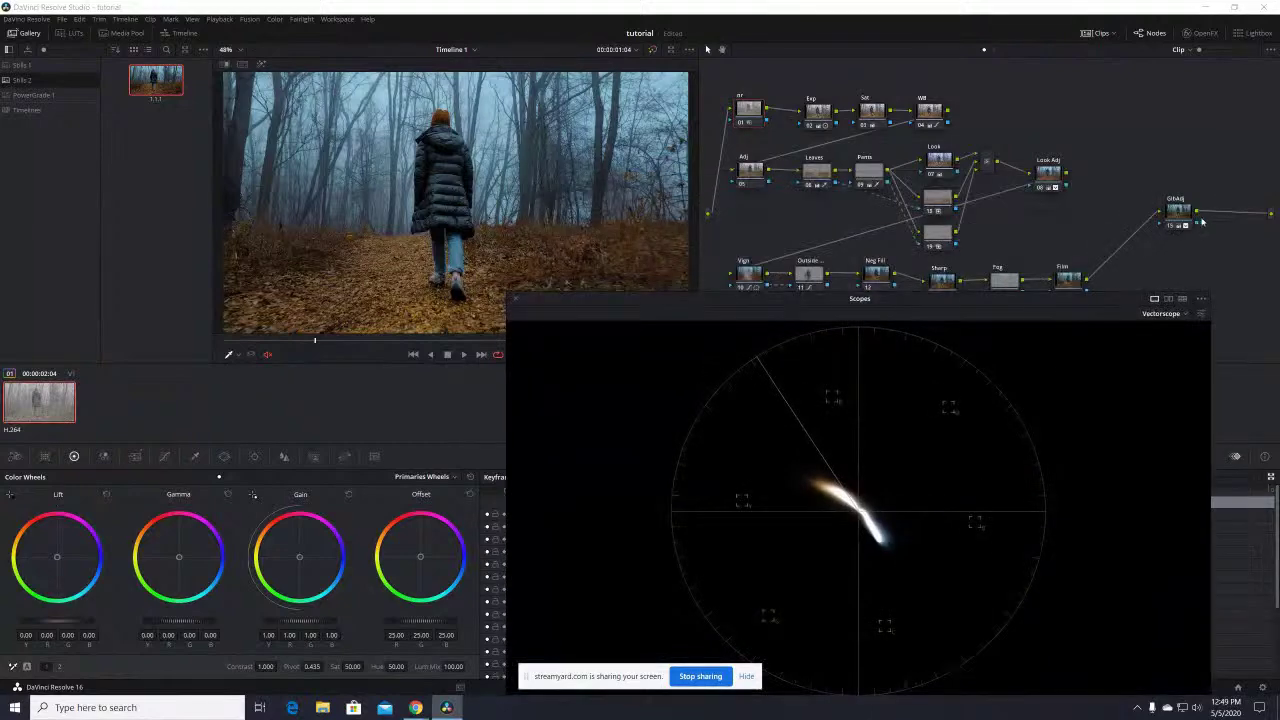
left_click_drag(860, 298, 796, 146)
left_click_drag(352, 666, 366, 666)
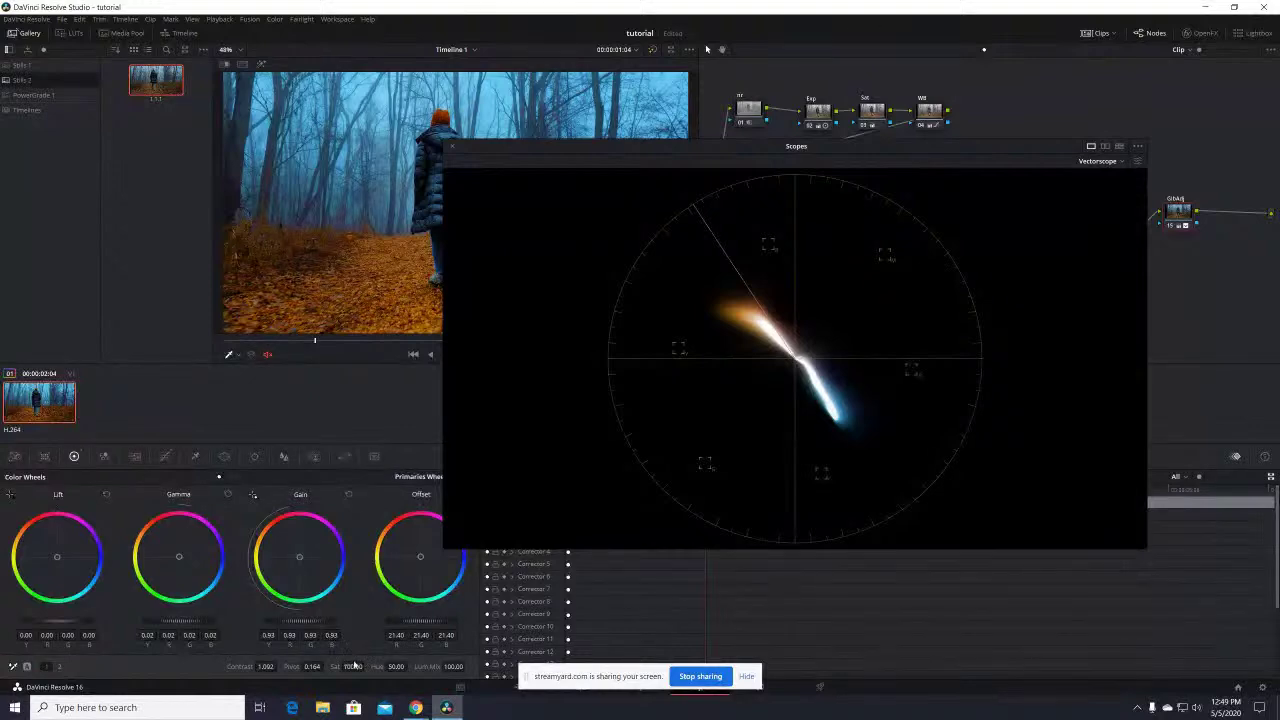
Inspect the highly saturated image in the enlarged viewer with the vectorscope closed, and return to the normal layout
left_click_drag(489, 148, 605, 216)
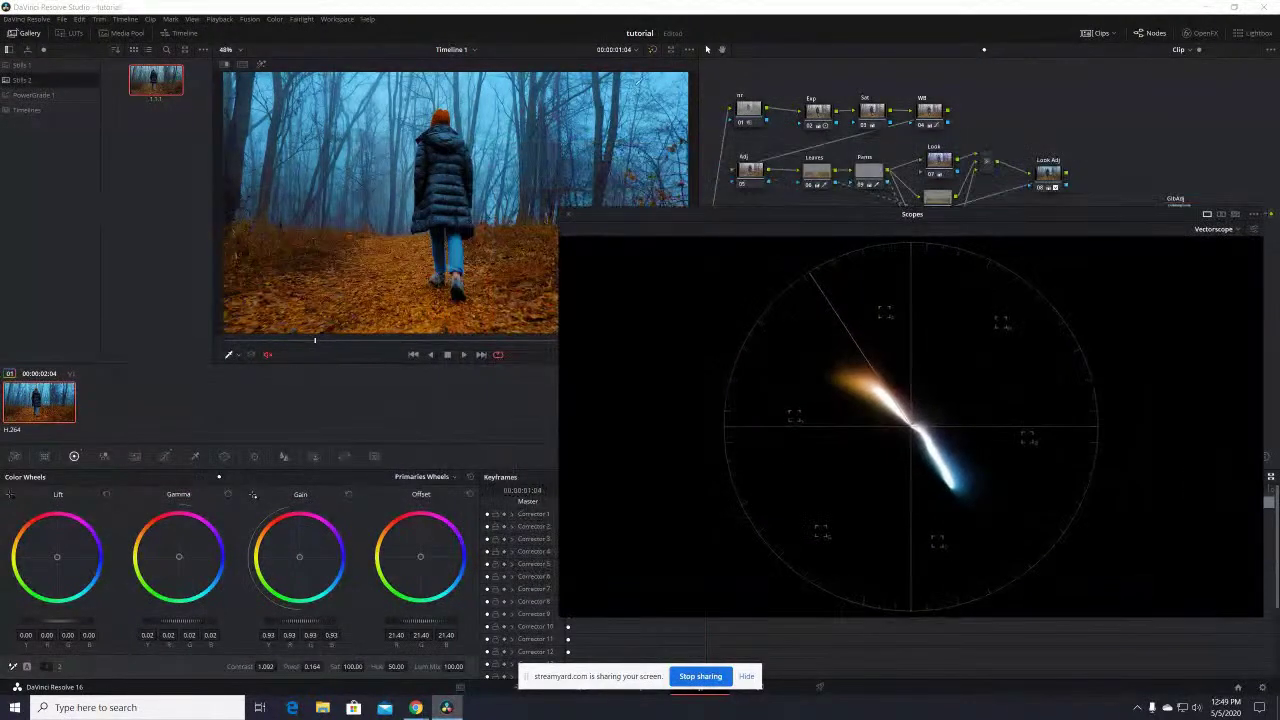
left_click(670, 49)
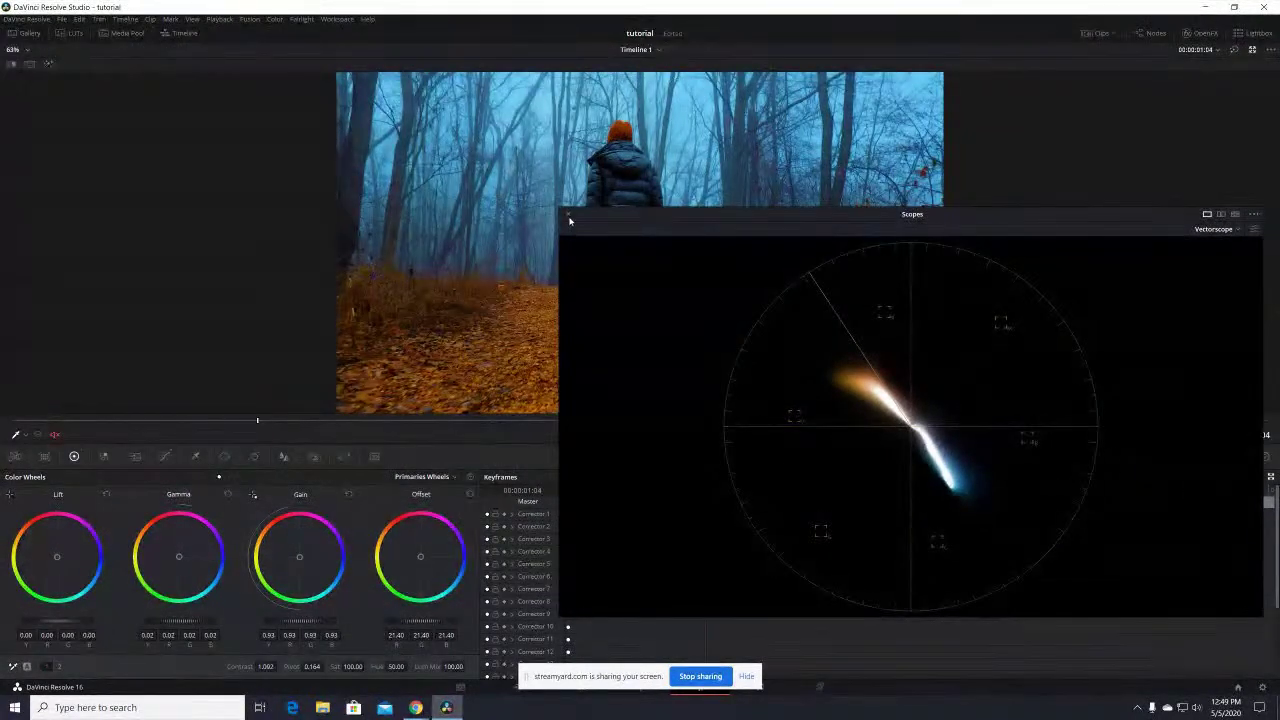
left_click(568, 216)
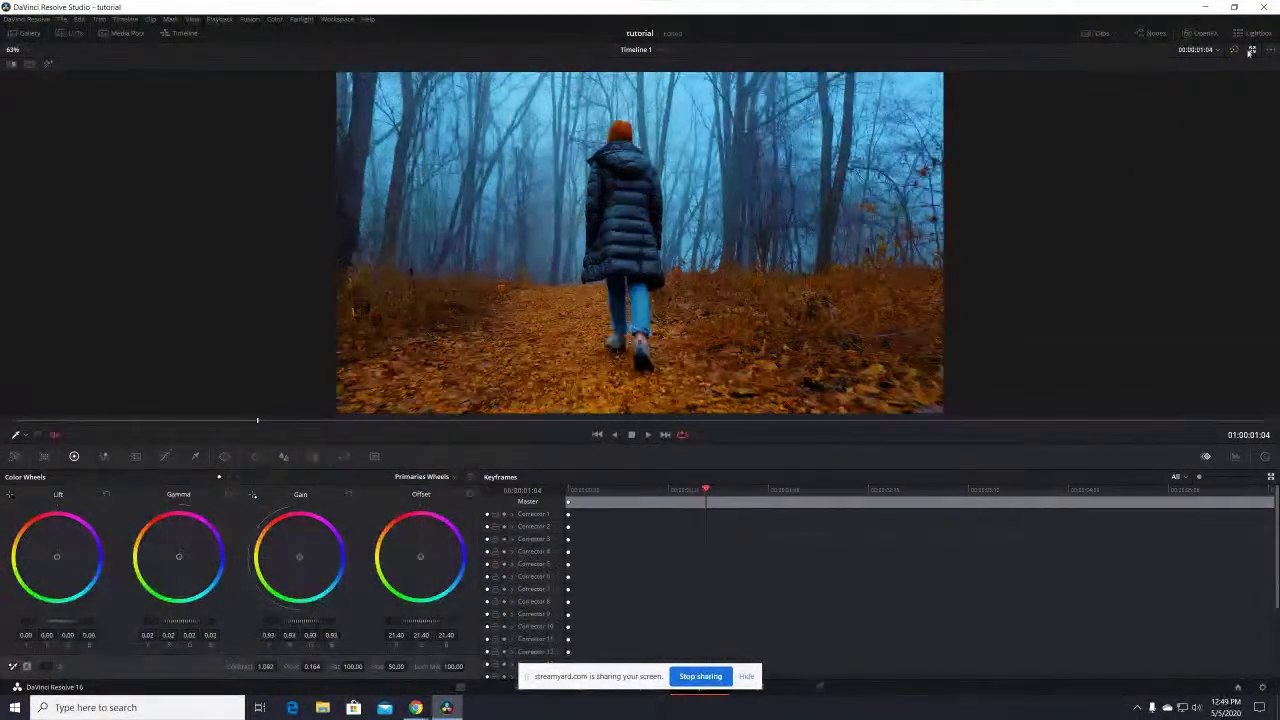
key("alt+f")
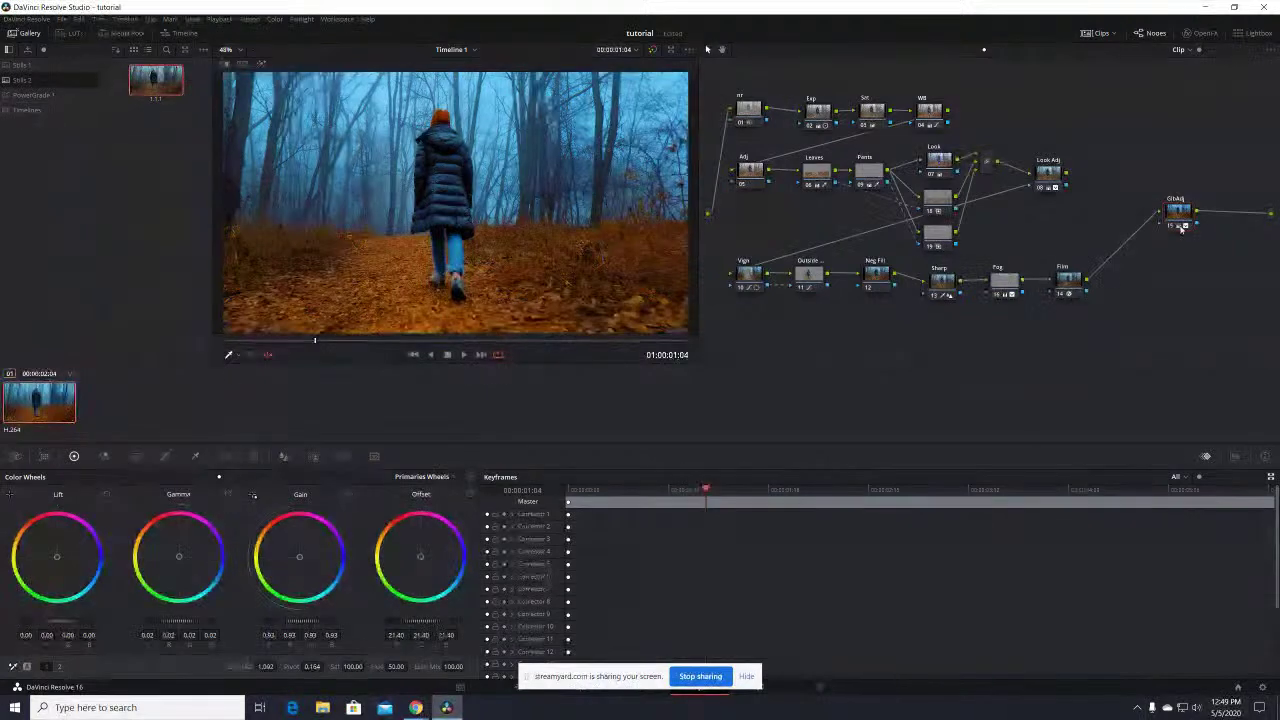
Set the GlbAdj node's saturation to 59.40
left_click_drag(351, 668, 366, 666)
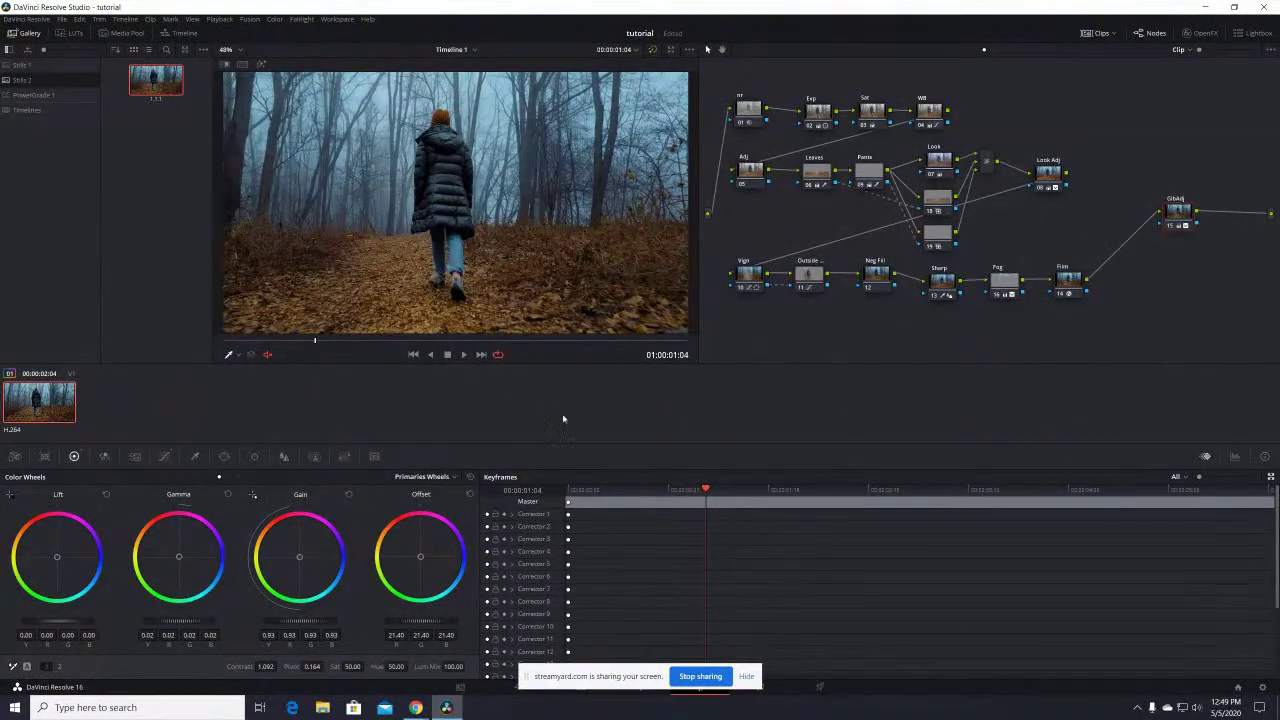
left_click_drag(366, 666, 366, 666)
left_click_drag(366, 666, 366, 666)
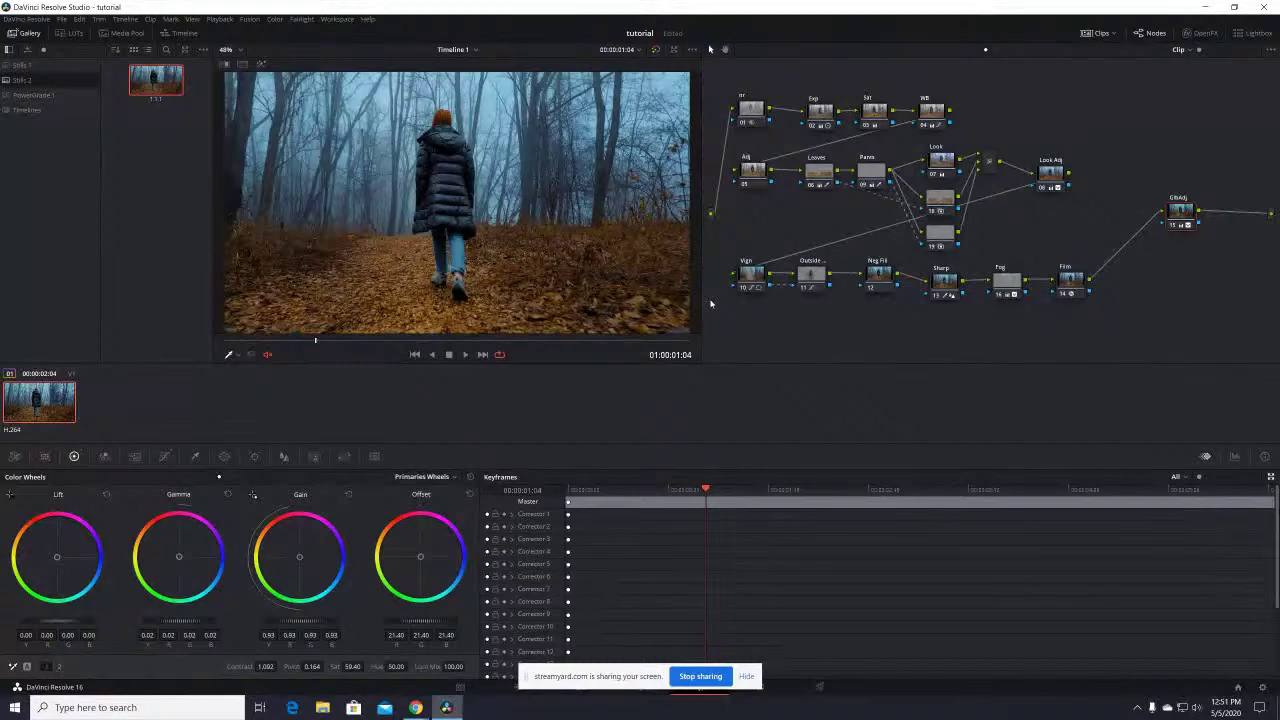
Compare the graded forest clip with its ungraded source by bypassing and re-enabling all grades twice
key("shift+d")
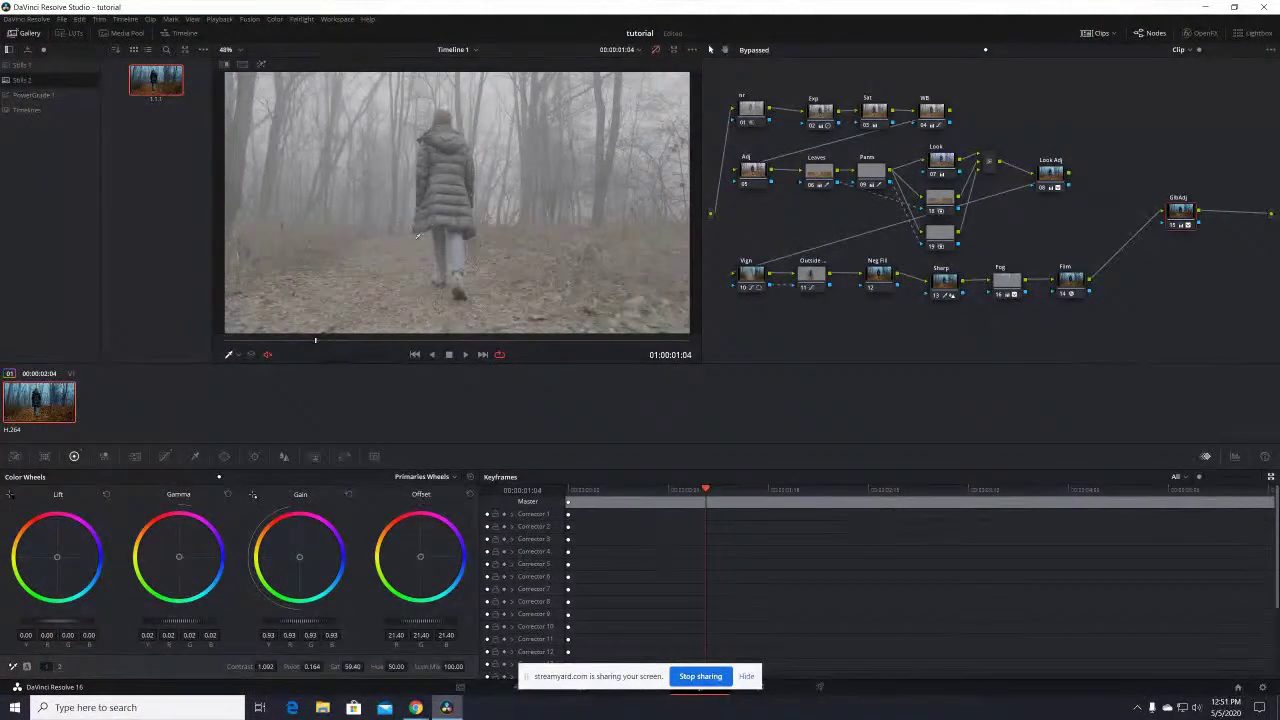
key("shift+d")
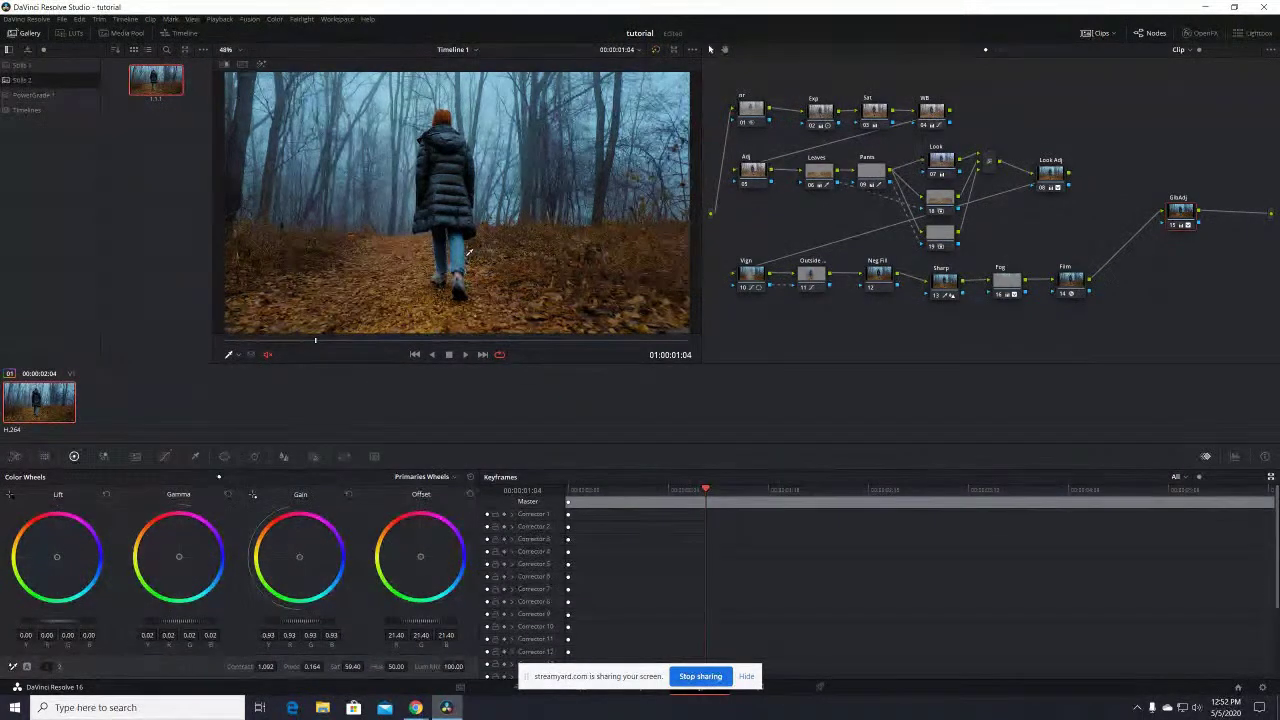
key("shift+d")
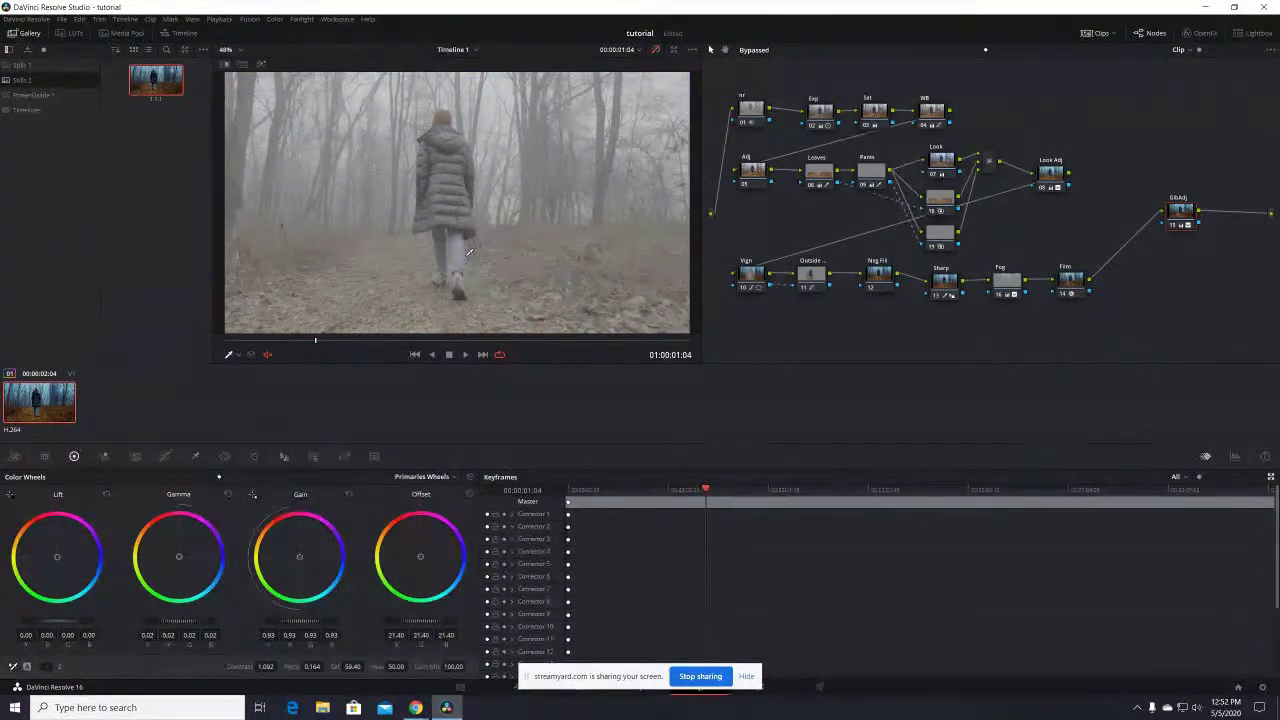
key("shift+d")
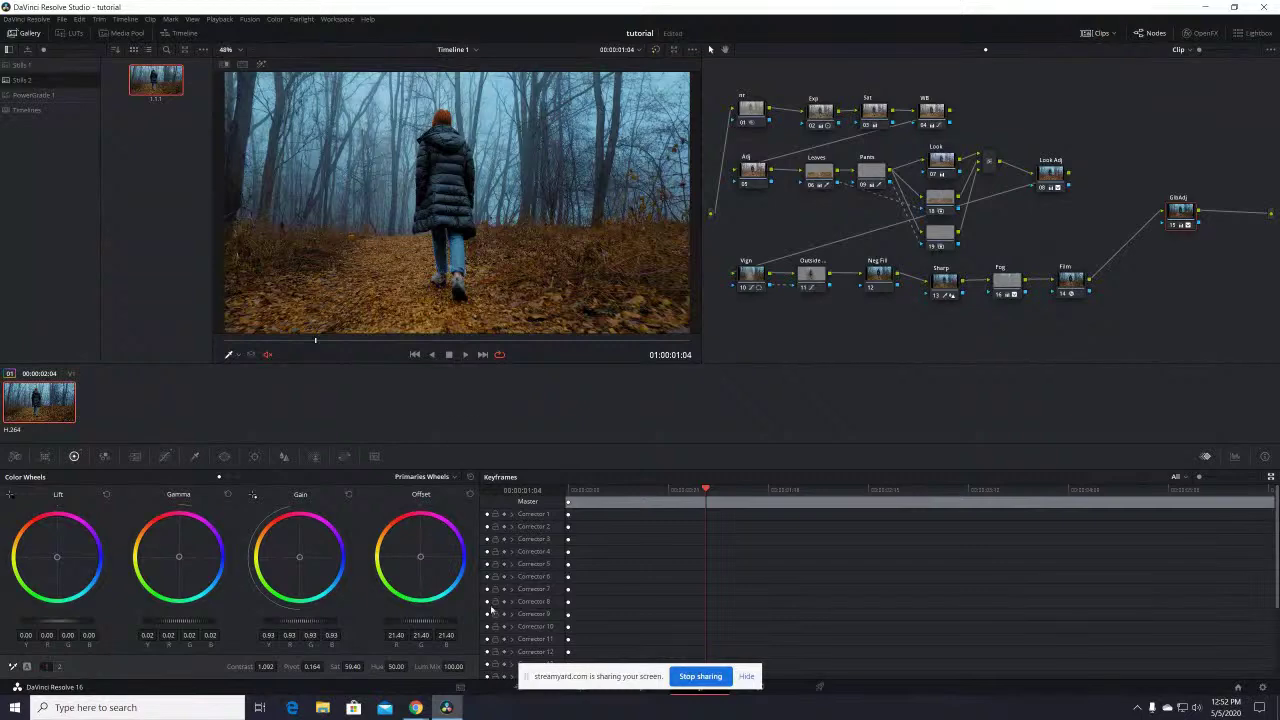
mouse_move(415, 707)
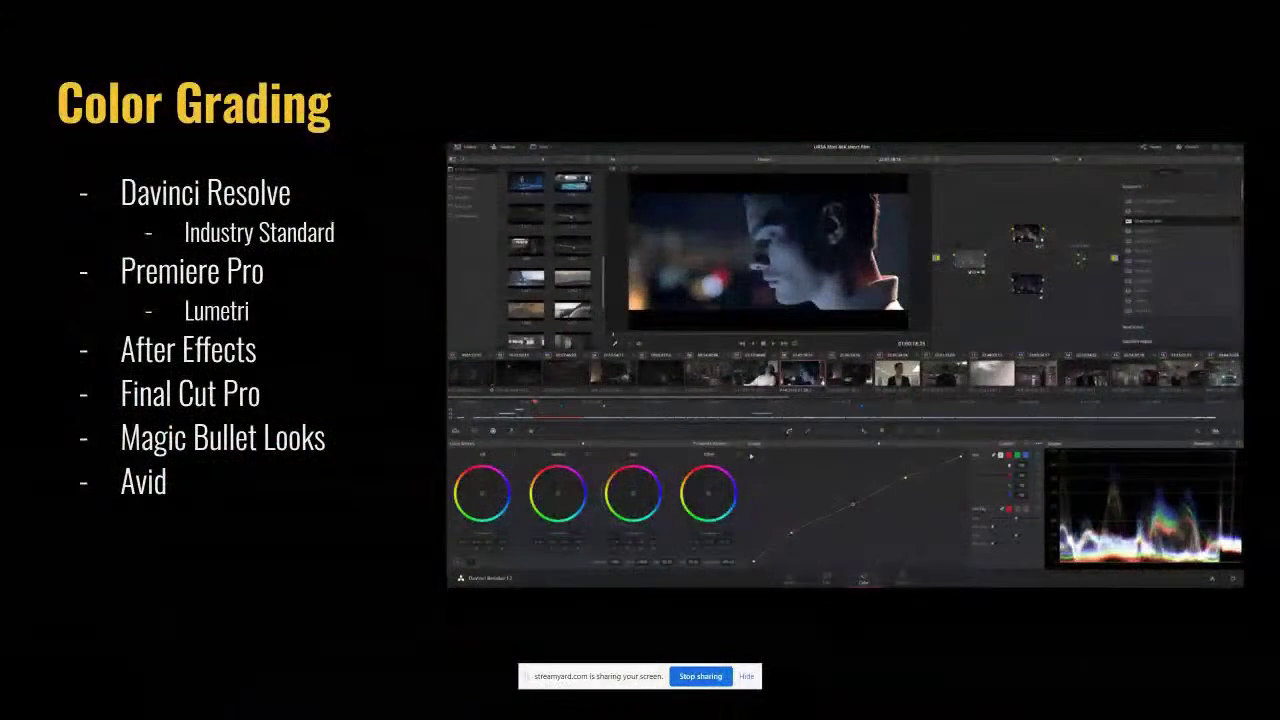
key("Right")
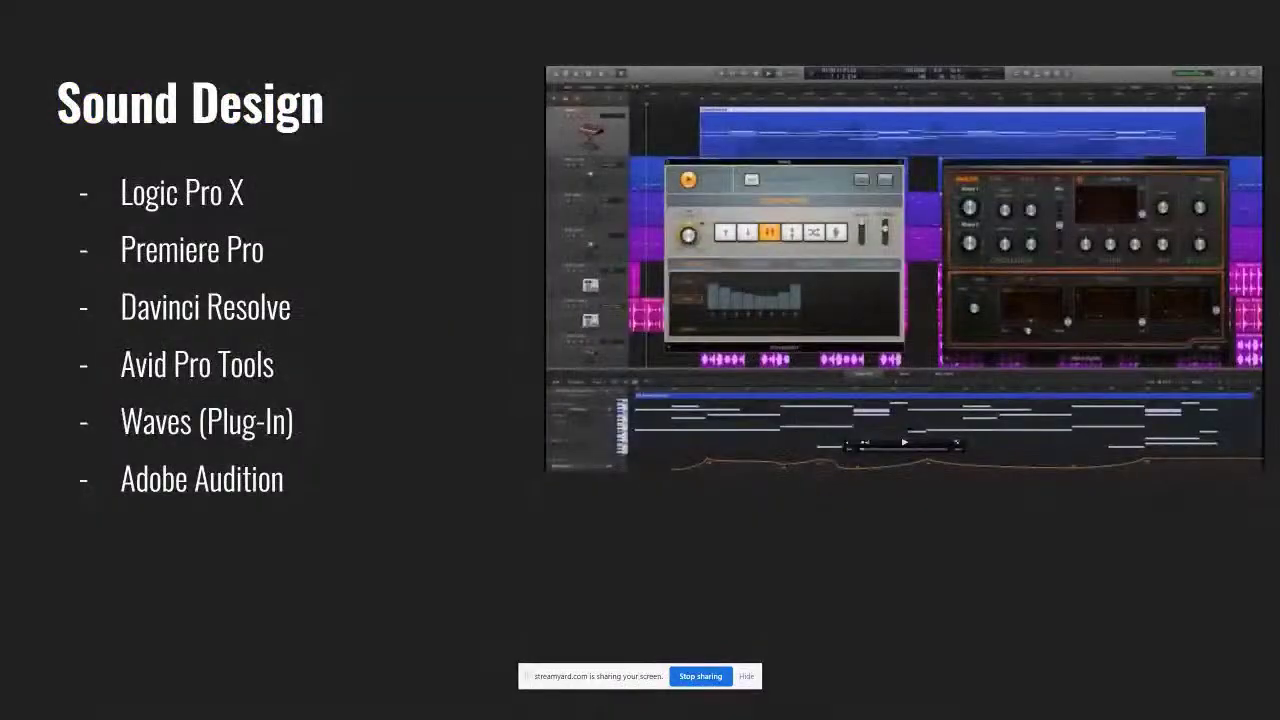